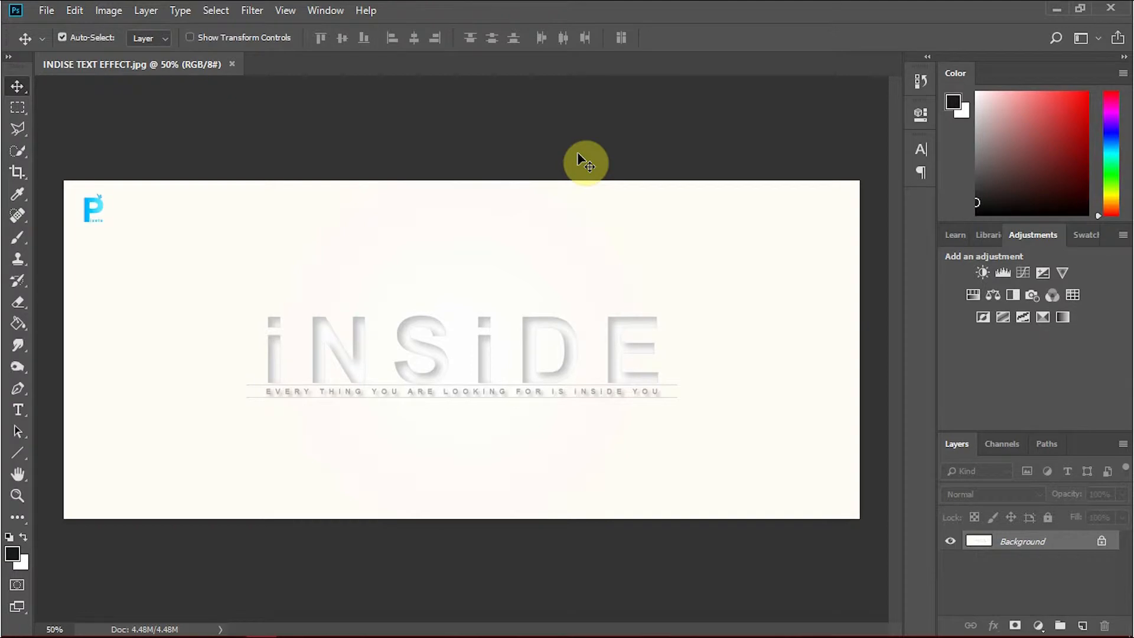
# Create a new document named iNSiDDE, 1920 by 816 pixels at 72 pixels/inch, RGB Color with a white background.
pyautogui.click(50, 12)
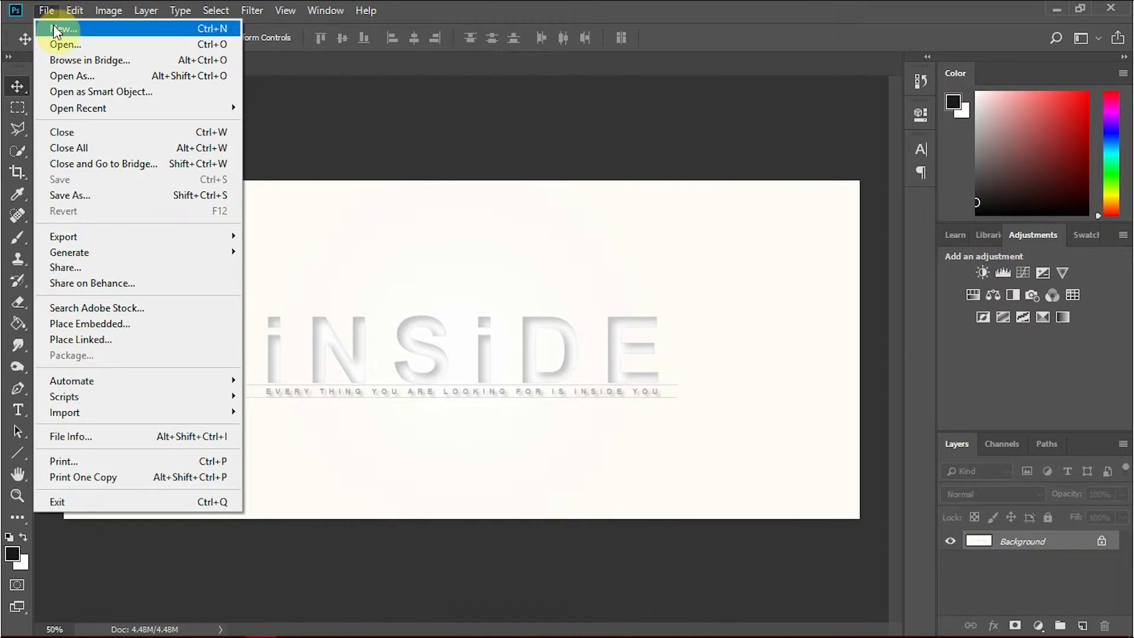
pyautogui.click(55, 28)
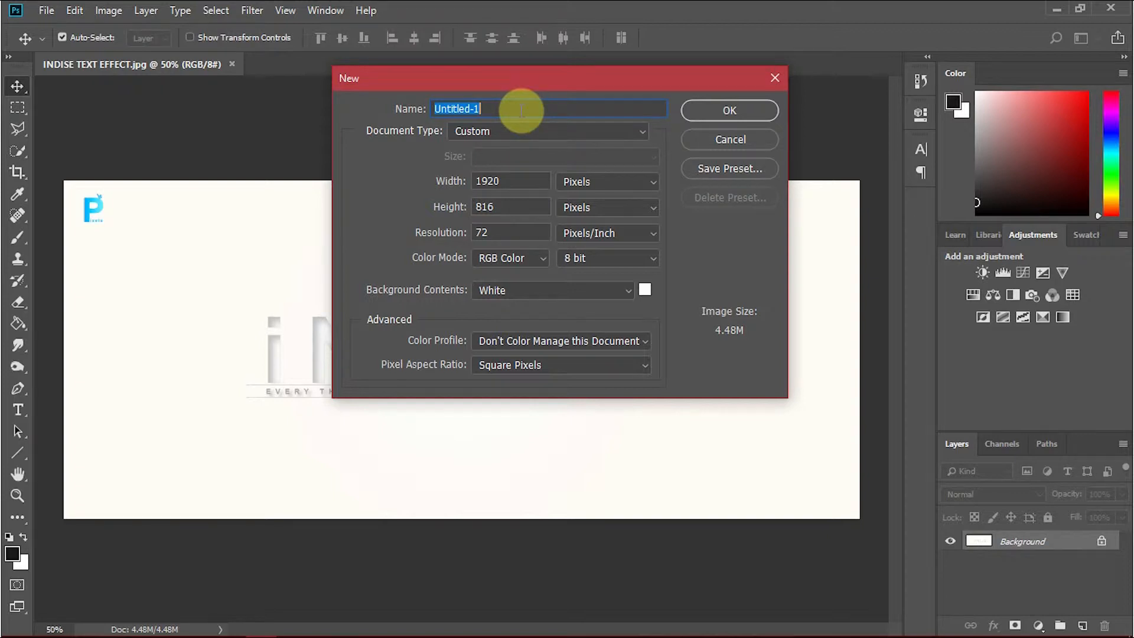
pyautogui.press('BackSpace')
pyautogui.write('iNS')
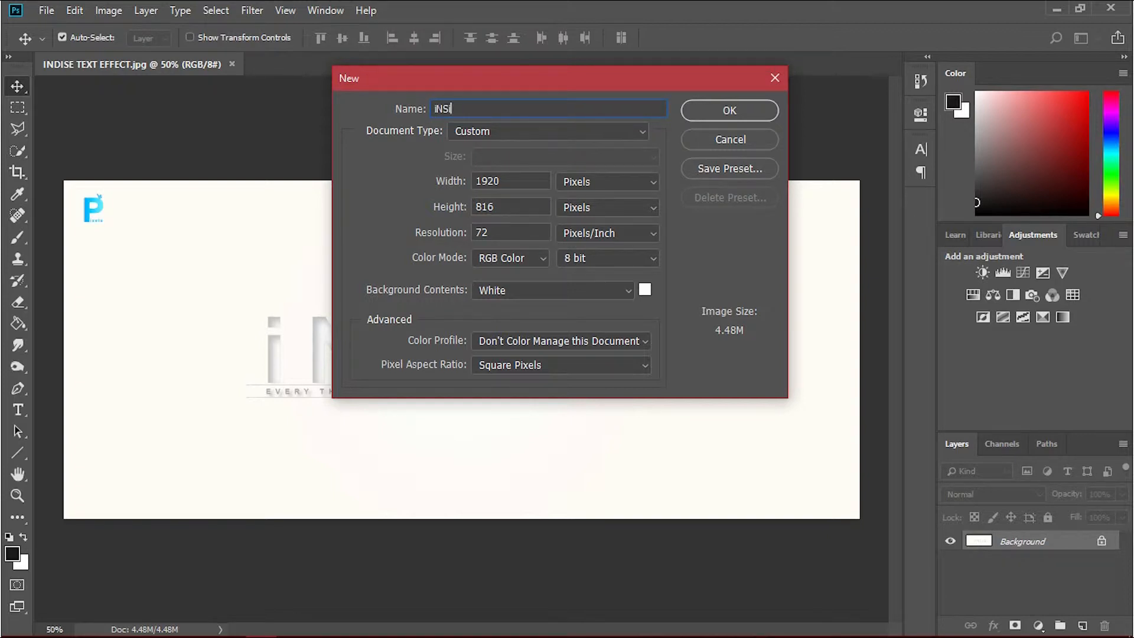
pyautogui.write('iDDE_')
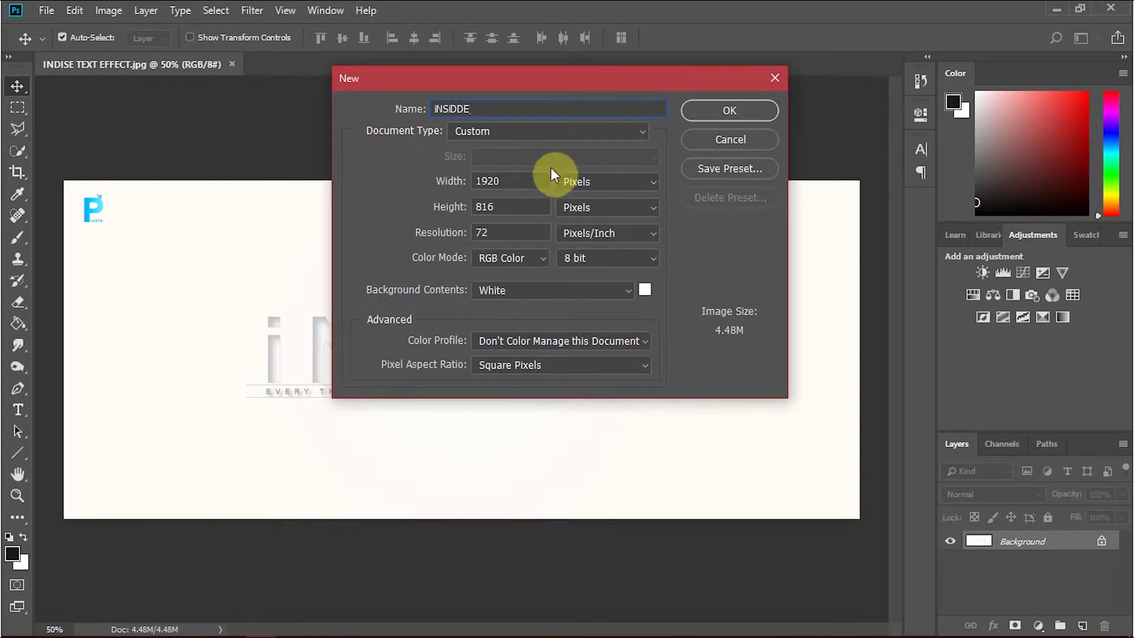
pyautogui.click(518, 181)
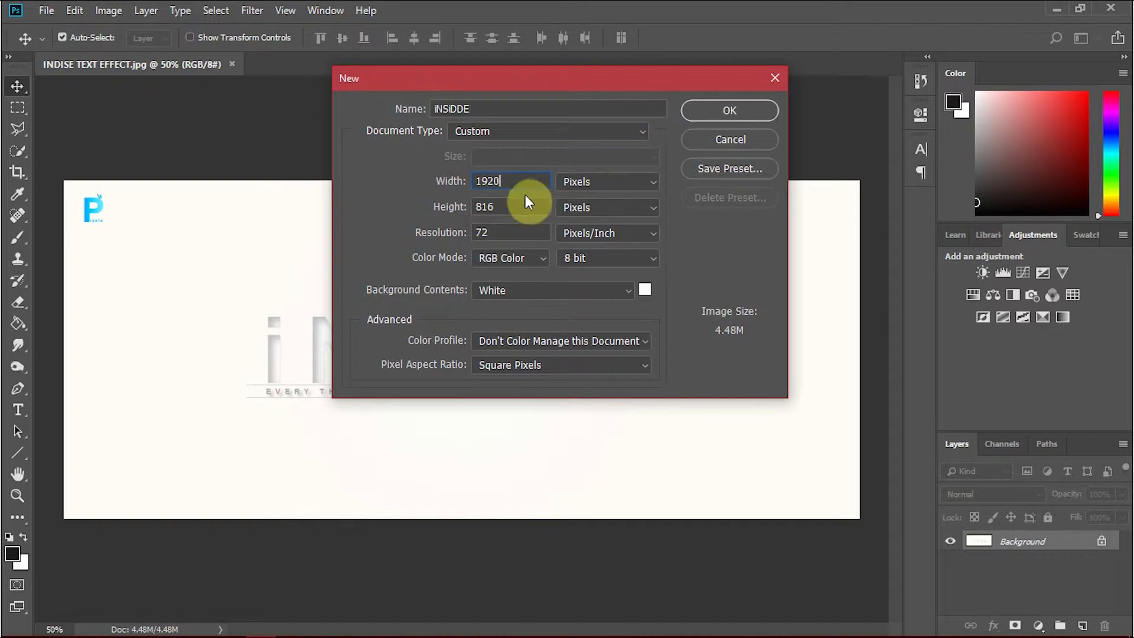
pyautogui.click(494, 207)
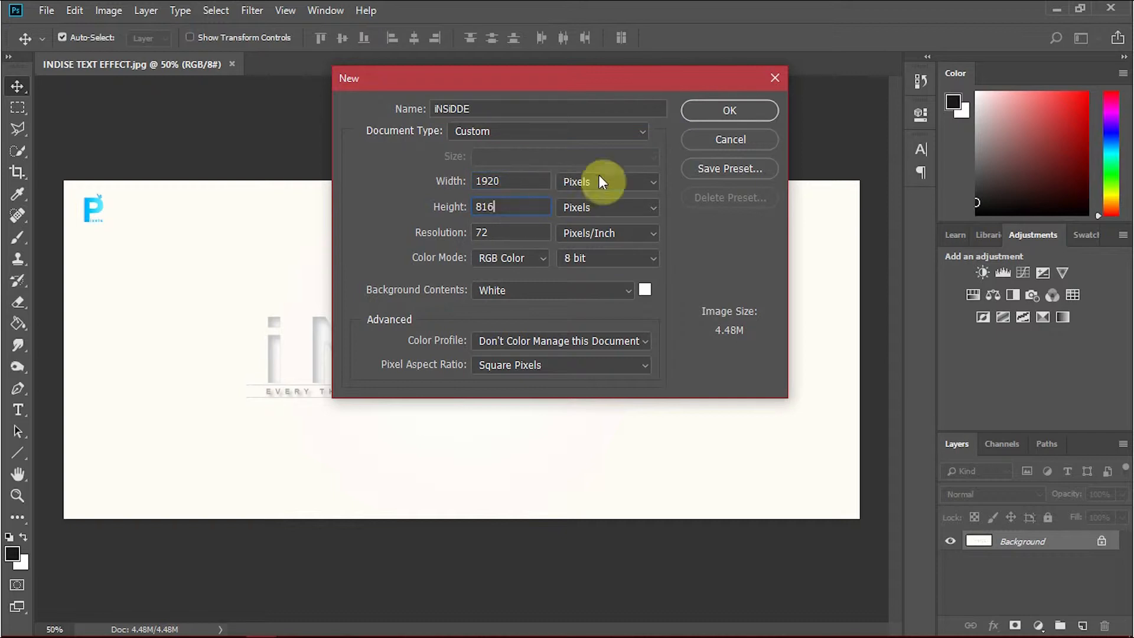
pyautogui.click(708, 112)
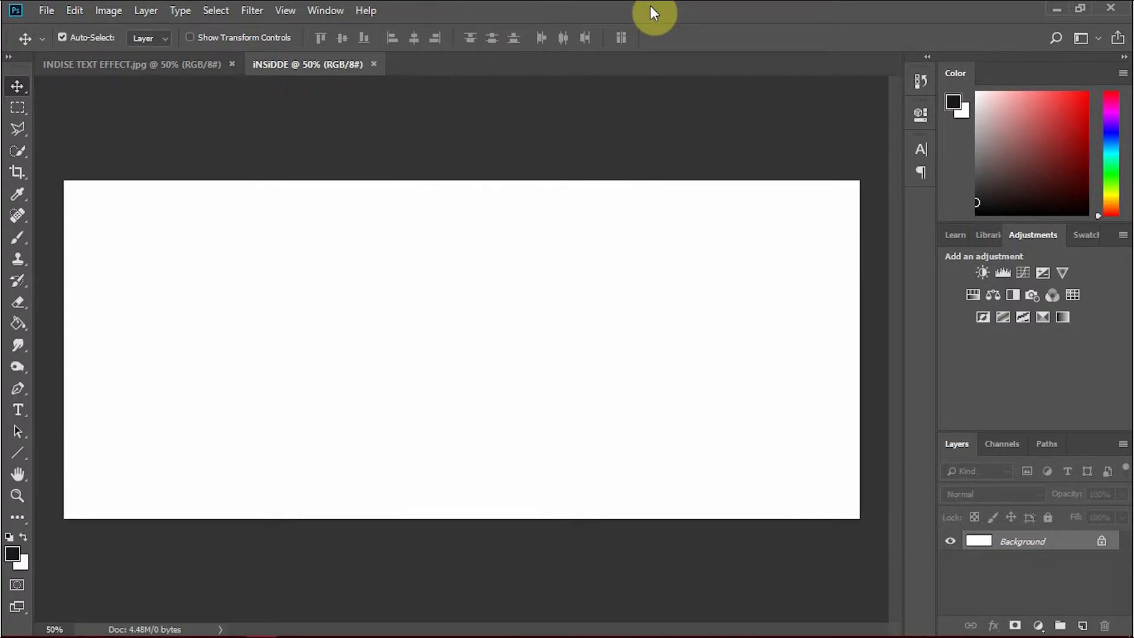
# Add the text "iNSiDE" near the middle of the canvas in grey 18 pt Arial Bold.
pyautogui.click(20, 413)
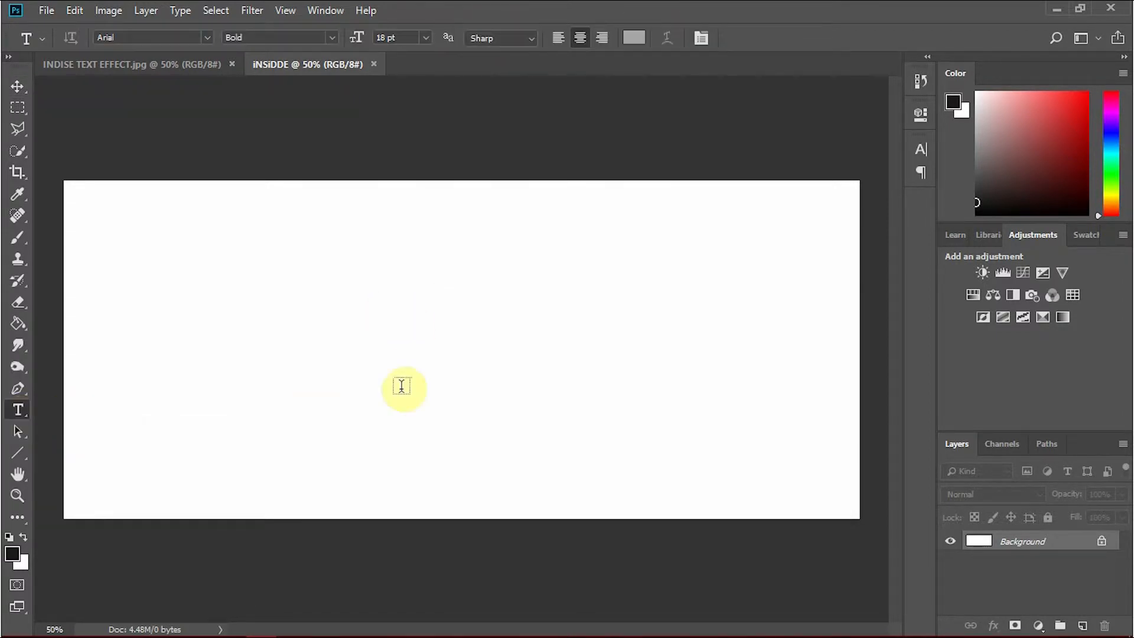
pyautogui.click(422, 344)
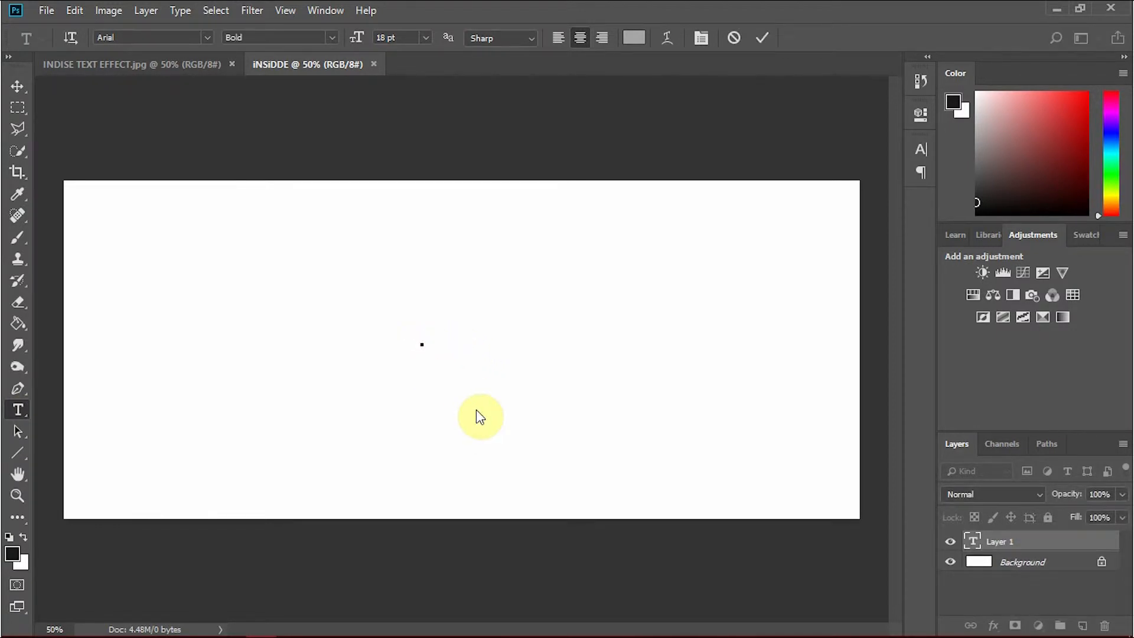
pyautogui.write('iNSI')
pyautogui.press('BackSpace')
pyautogui.write('iDE')
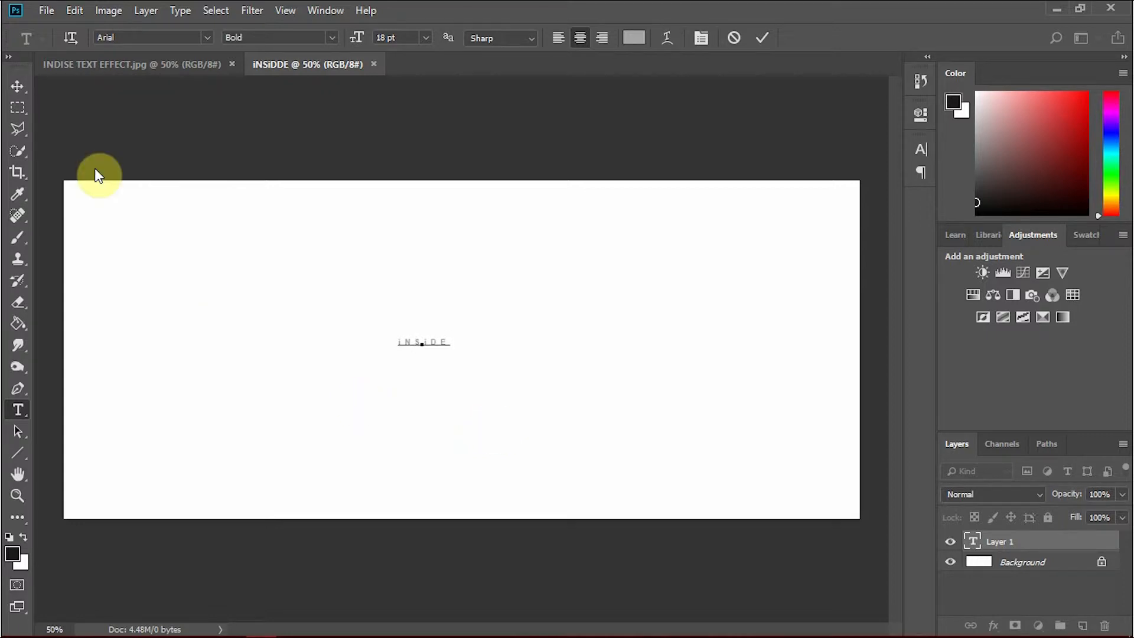
pyautogui.click(16, 88)
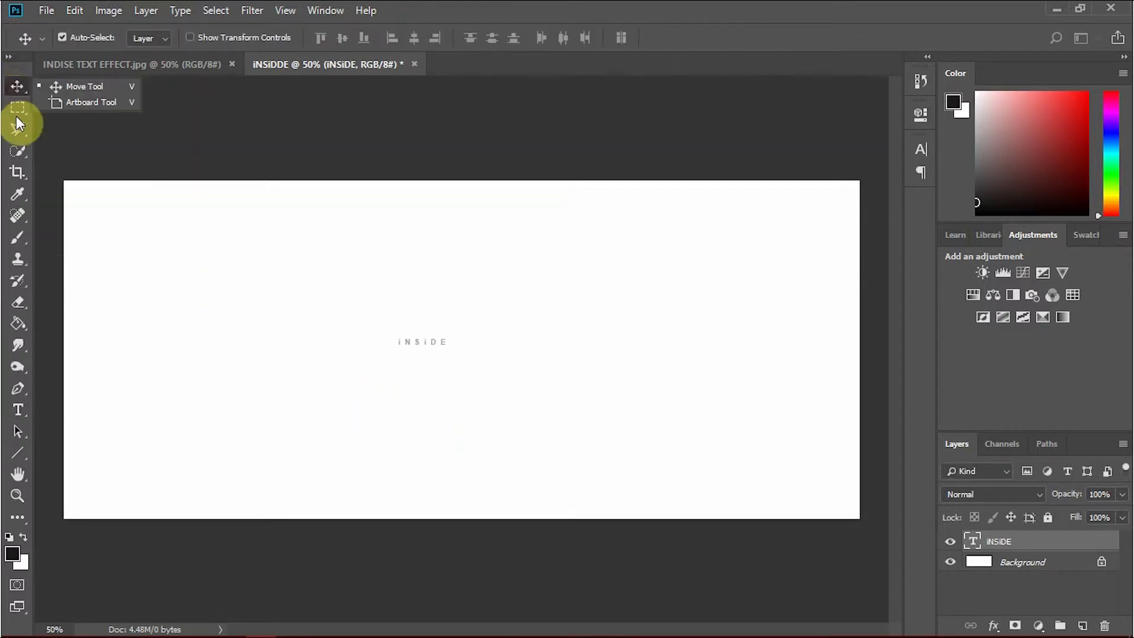
# Scale the iNSiDE text proportionally to about 1079% with Free Transform and move it toward the canvas centre.
pyautogui.hotkey('ctrl', 't')
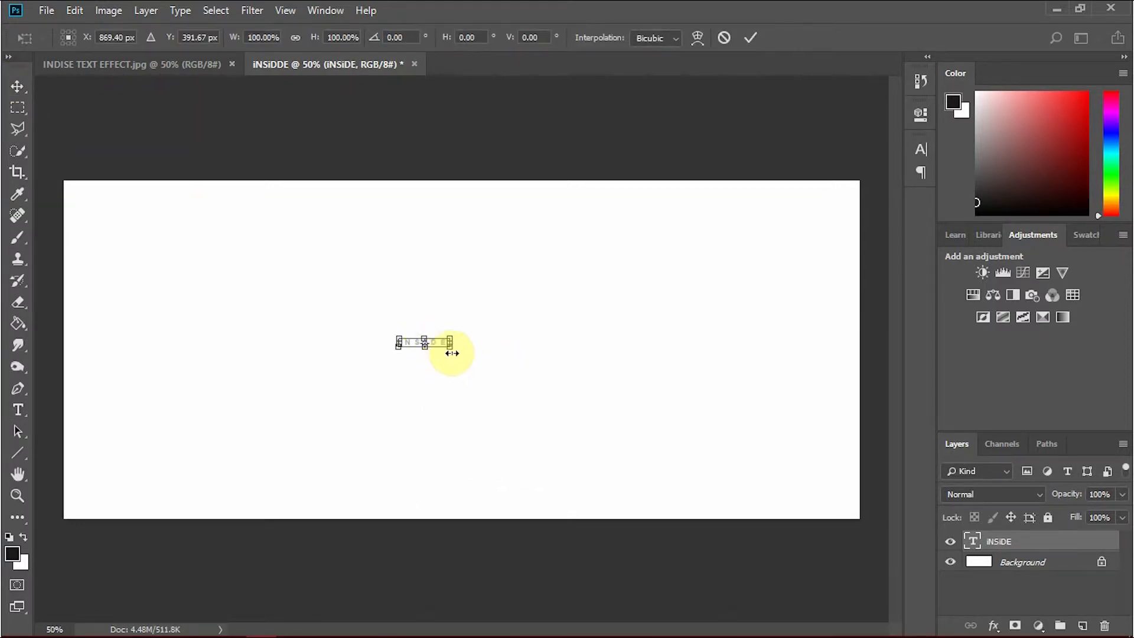
pyautogui.moveTo(496, 379); pyautogui.dragTo(600, 435)
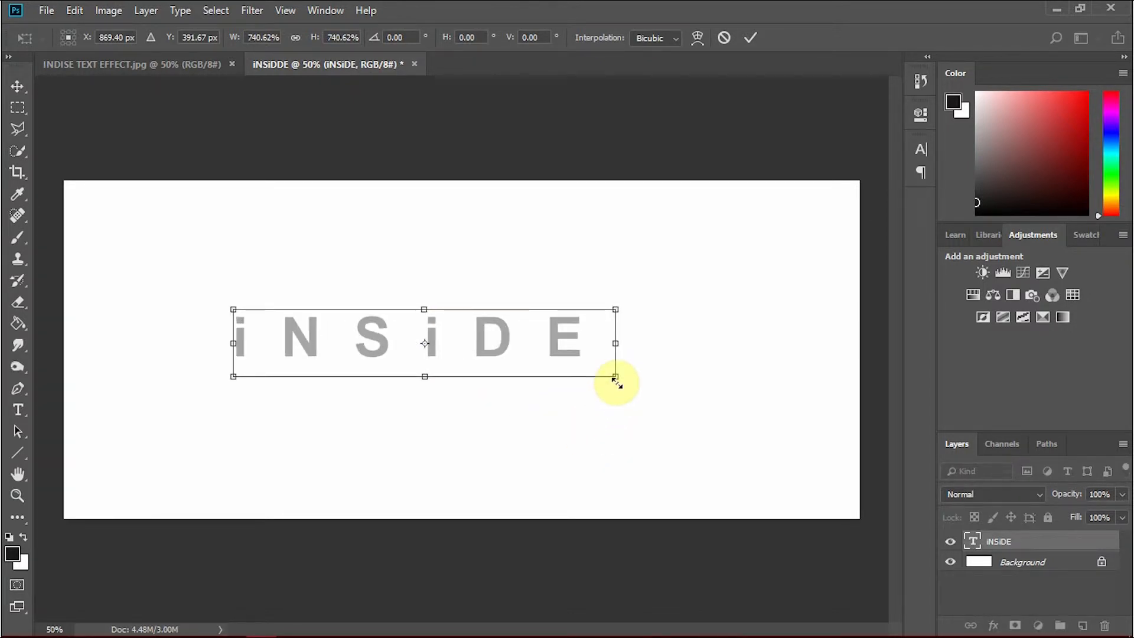
pyautogui.moveTo(616, 383); pyautogui.dragTo(691, 445)
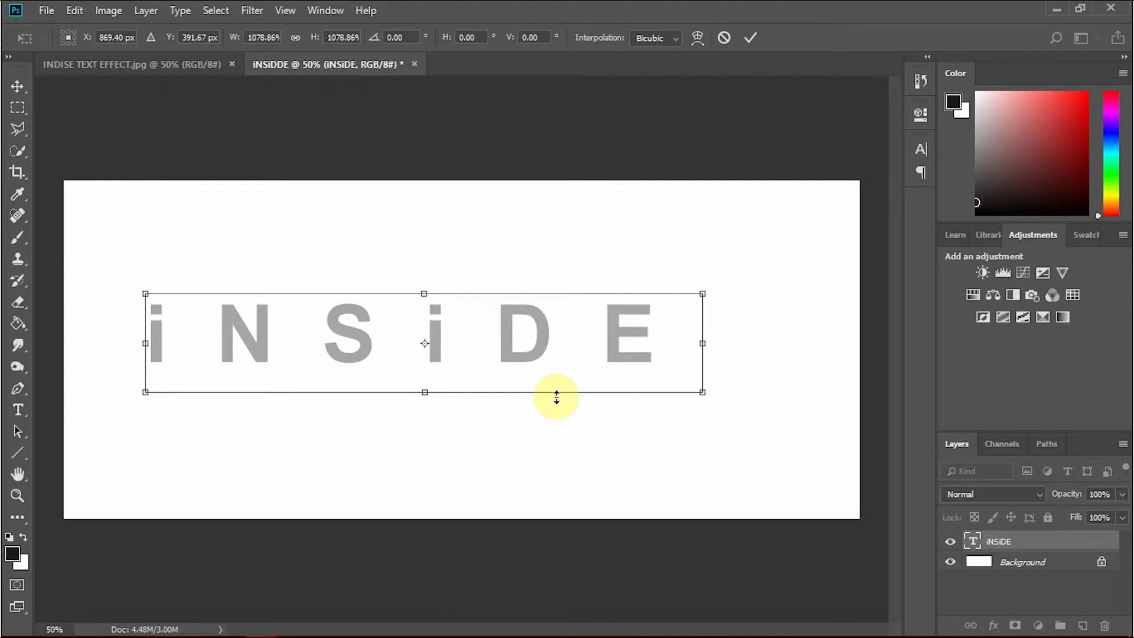
pyautogui.press('Return')
pyautogui.moveTo(505, 334); pyautogui.dragTo(585, 346)
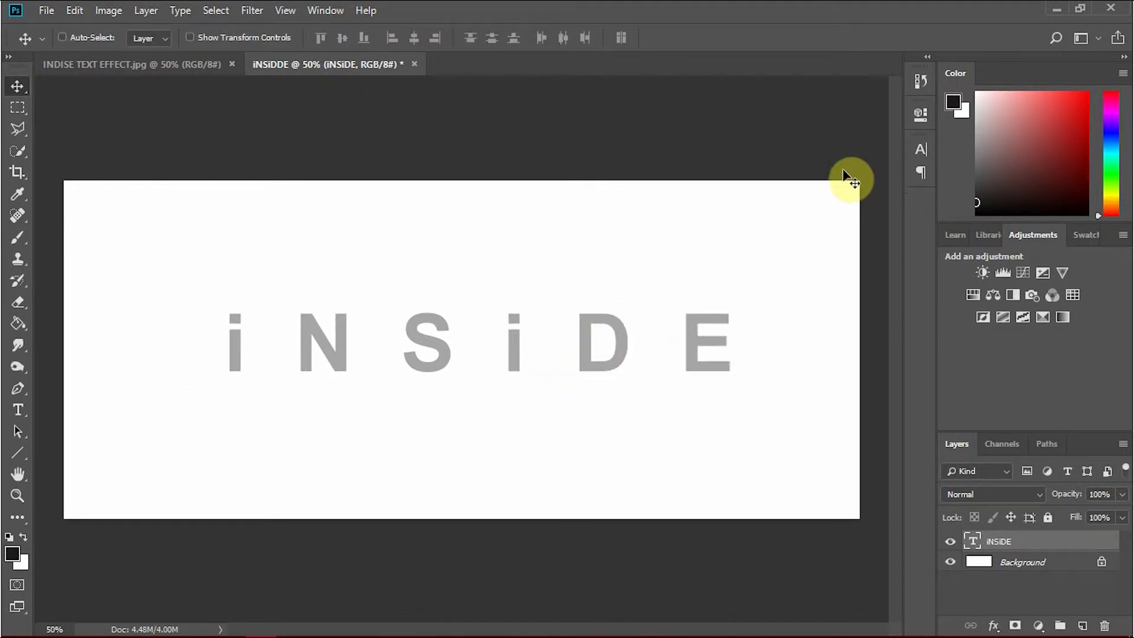
# Align the iNSiDE text to the vertical and horizontal centre of the whole canvas, and remove the selection.
pyautogui.hotkey('ctrl', 'a')
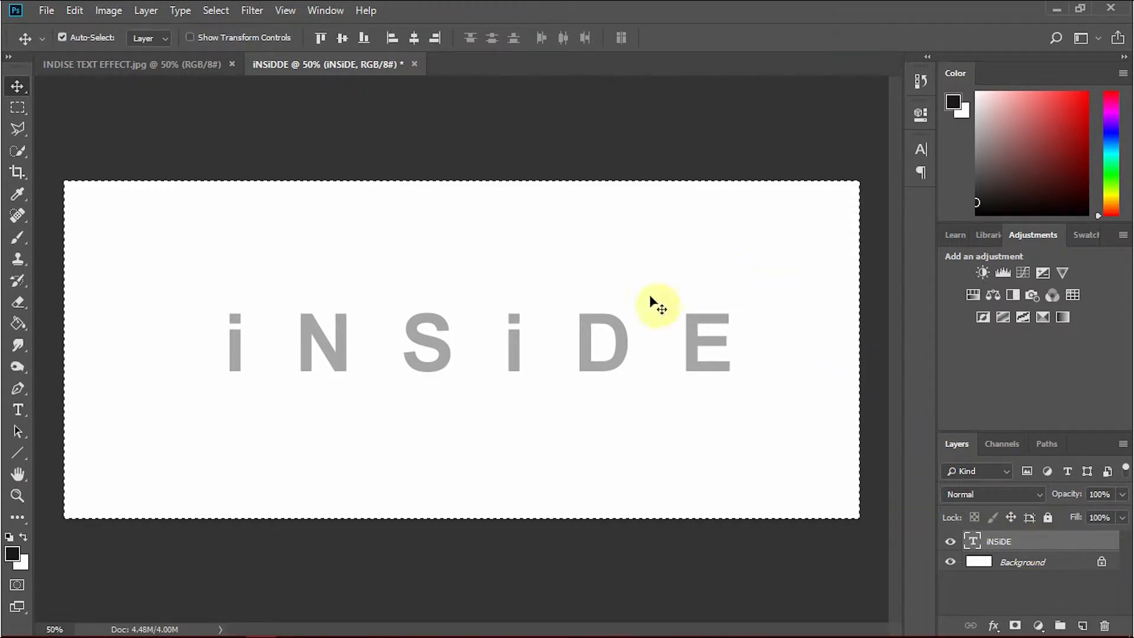
pyautogui.click(341, 37)
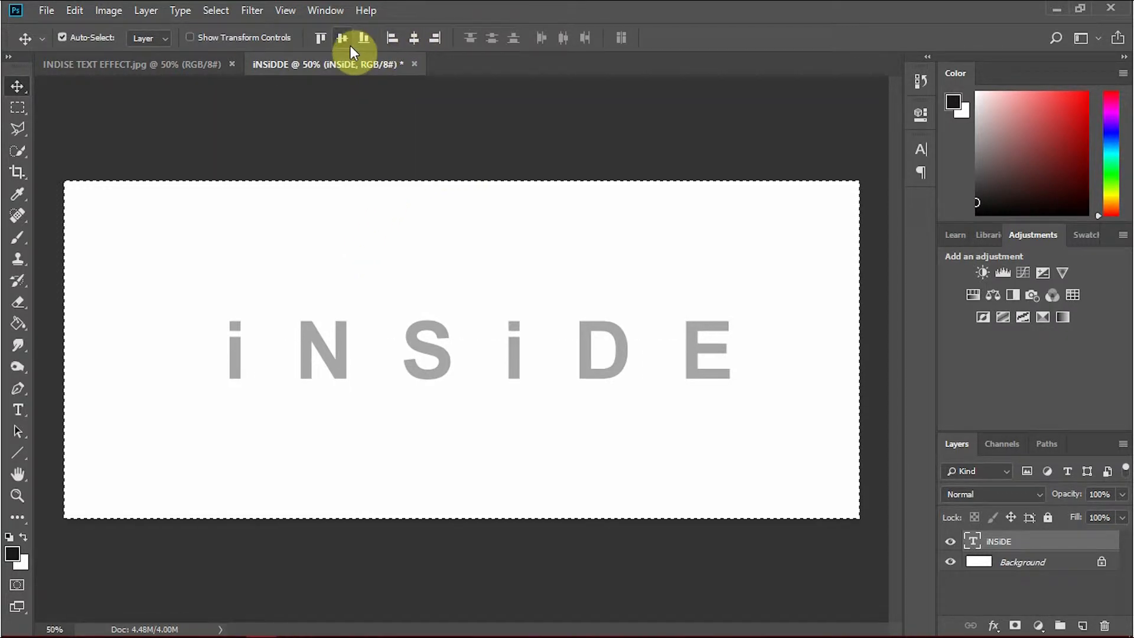
pyautogui.click(415, 39)
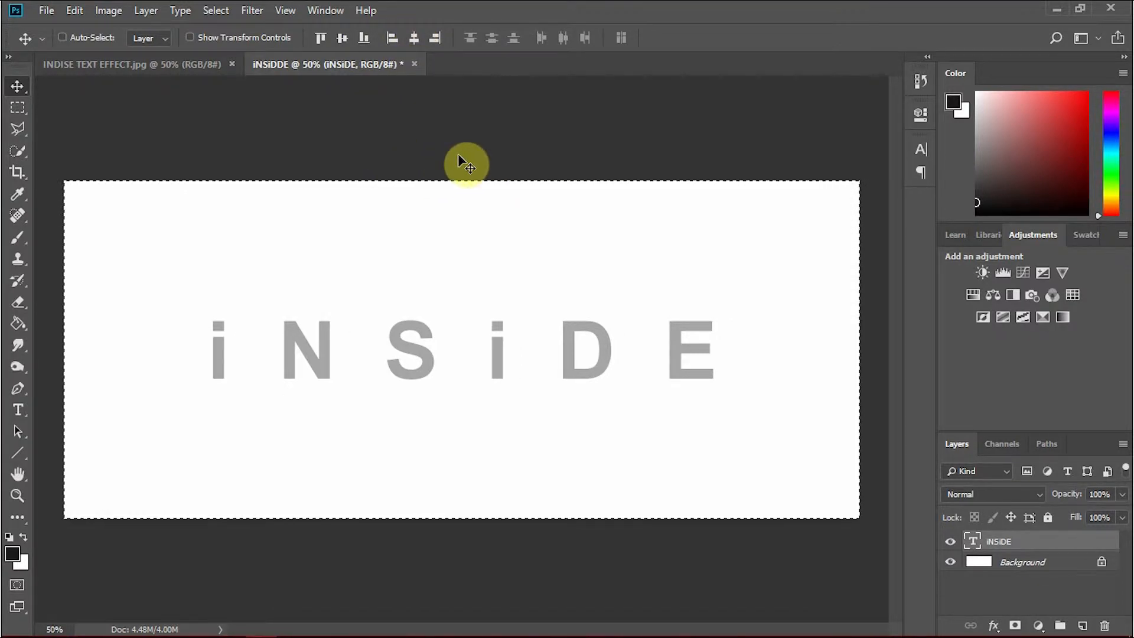
pyautogui.hotkey('ctrl', 'd')
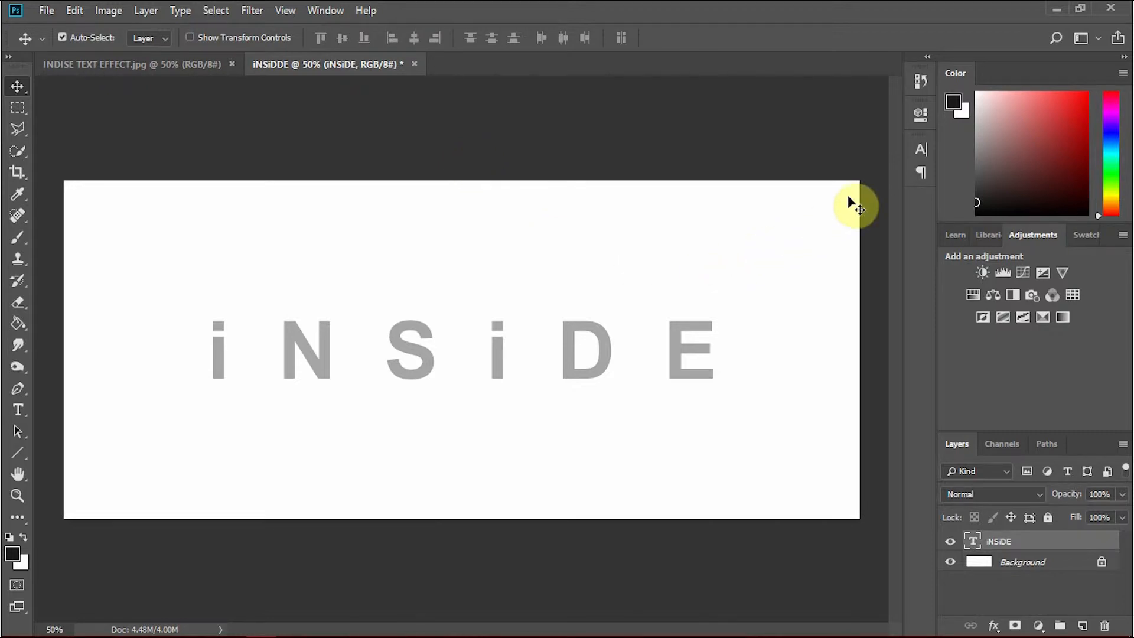
# Set the letter tracking of the iNSiDE text to 100, trying 0 and 50 first.
pyautogui.click(918, 151)
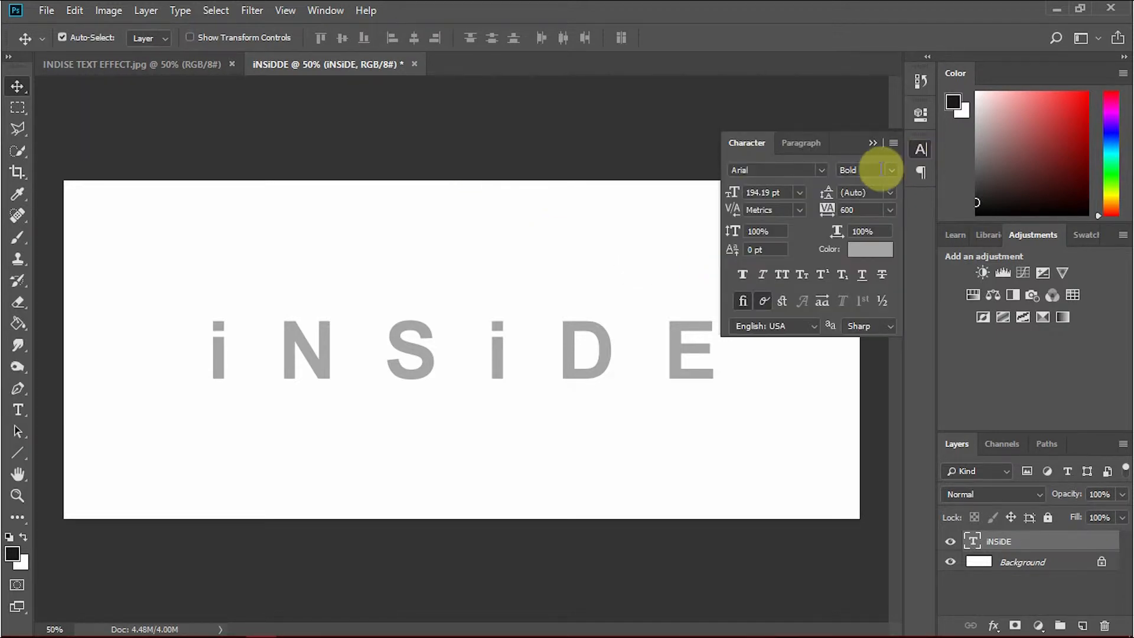
pyautogui.click(920, 150)
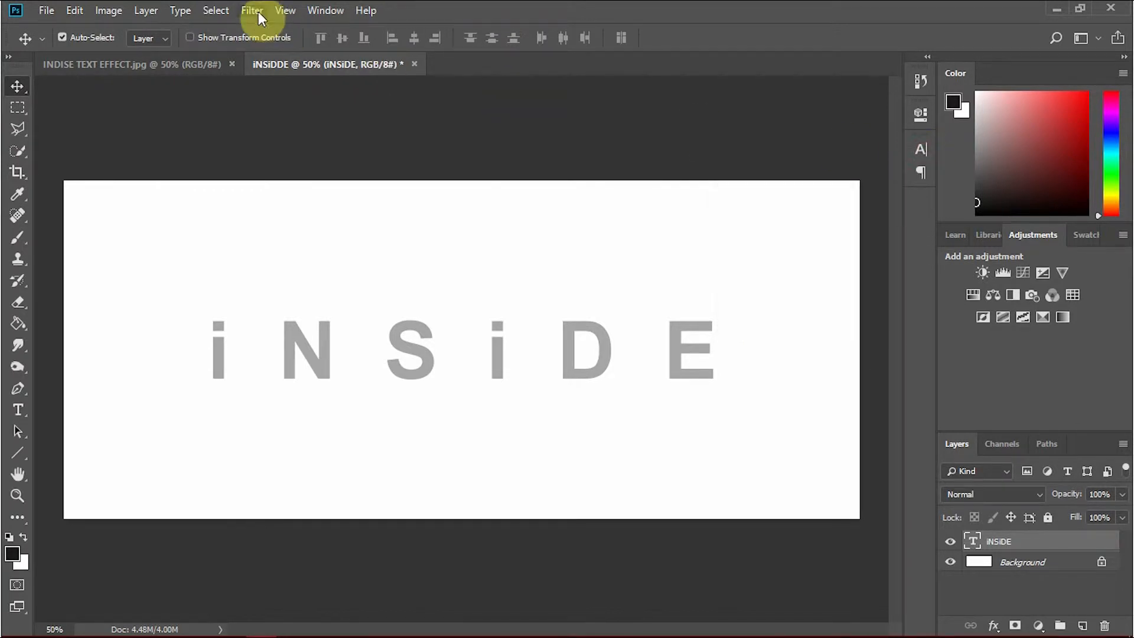
pyautogui.click(322, 10)
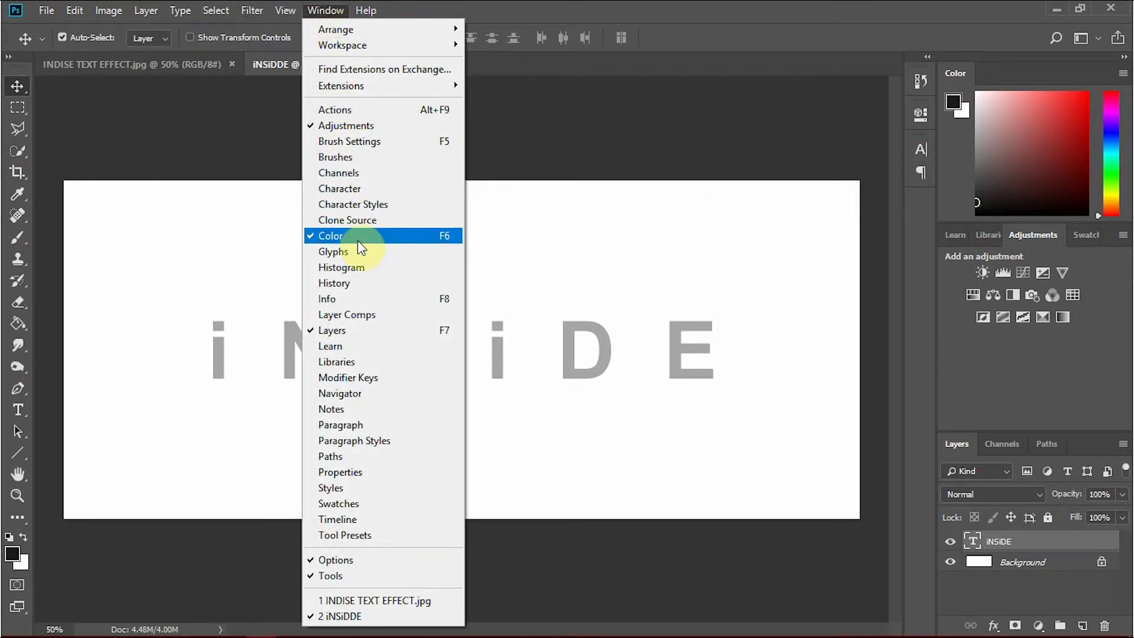
pyautogui.click(349, 189)
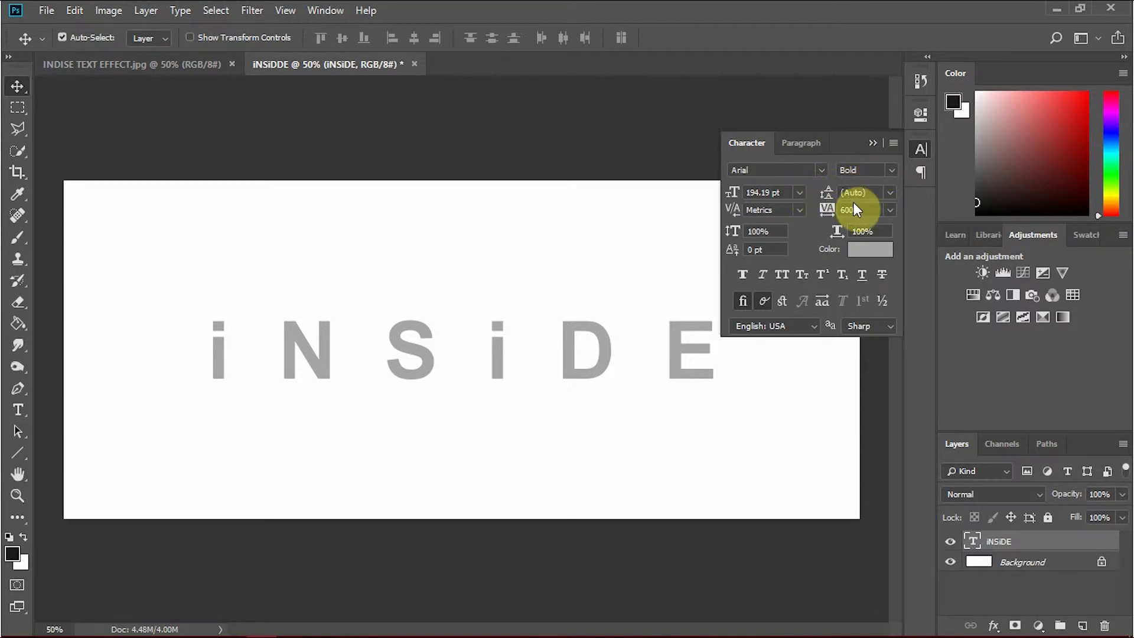
pyautogui.click(886, 211)
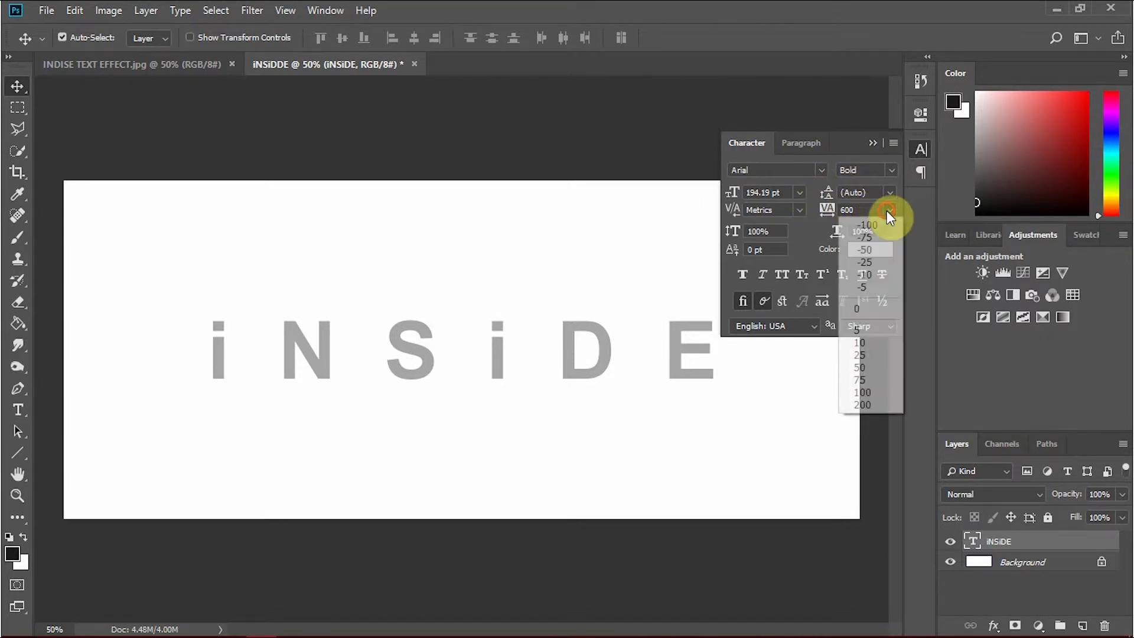
pyautogui.click(870, 311)
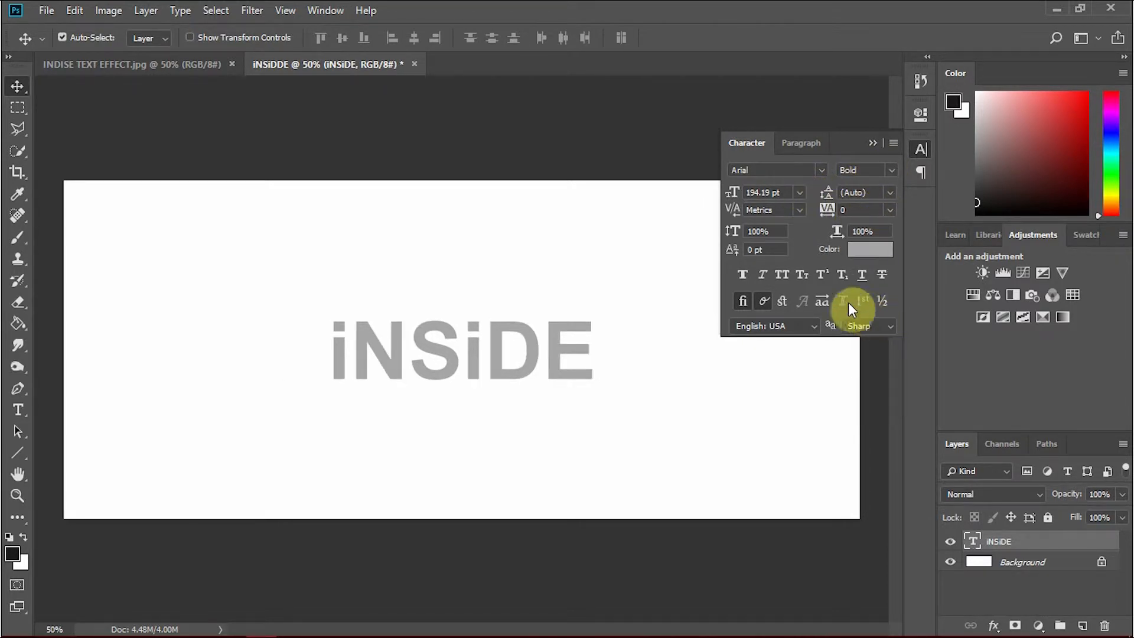
pyautogui.click(889, 210)
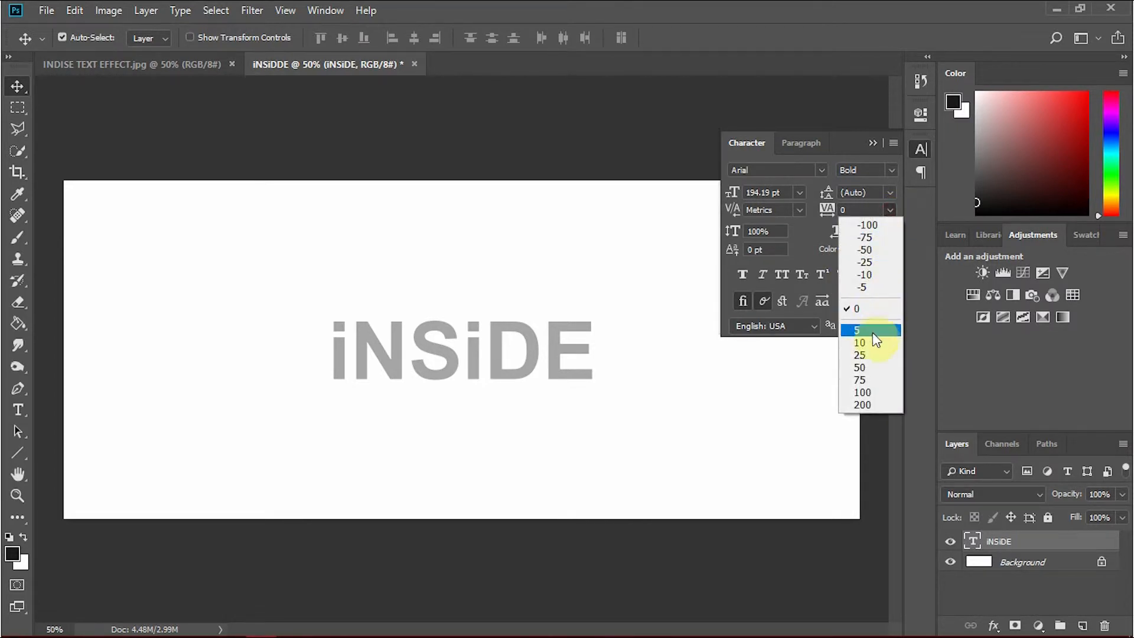
pyautogui.click(866, 363)
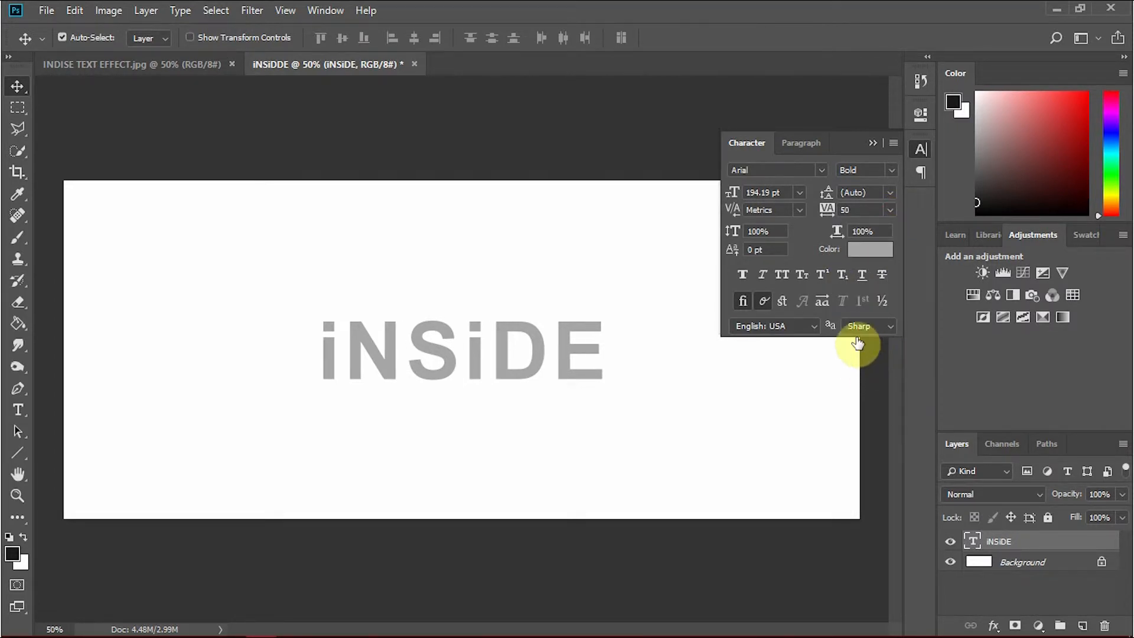
pyautogui.click(890, 211)
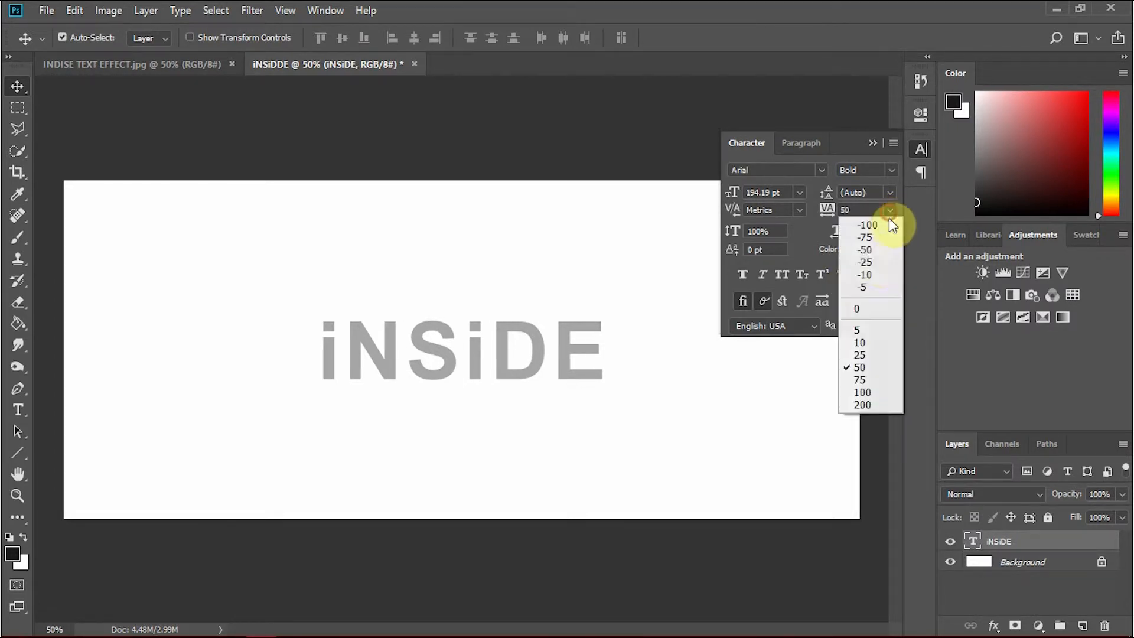
pyautogui.click(866, 393)
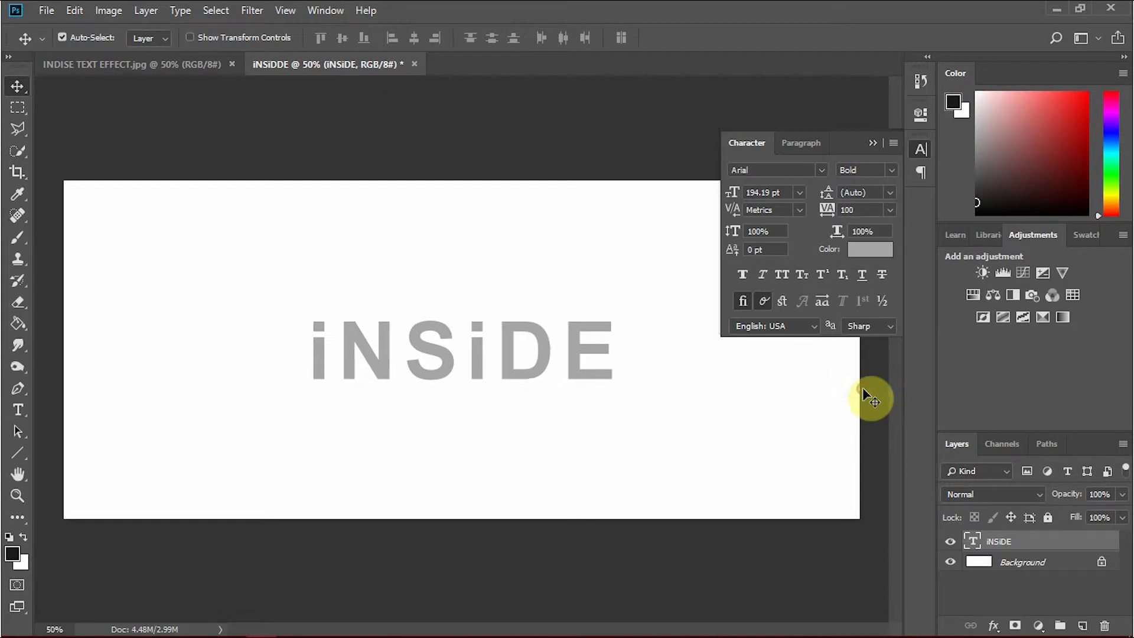
# Set the font size of the iNSiDE text to 250 pt, trying 72 pt first.
pyautogui.click(799, 190)
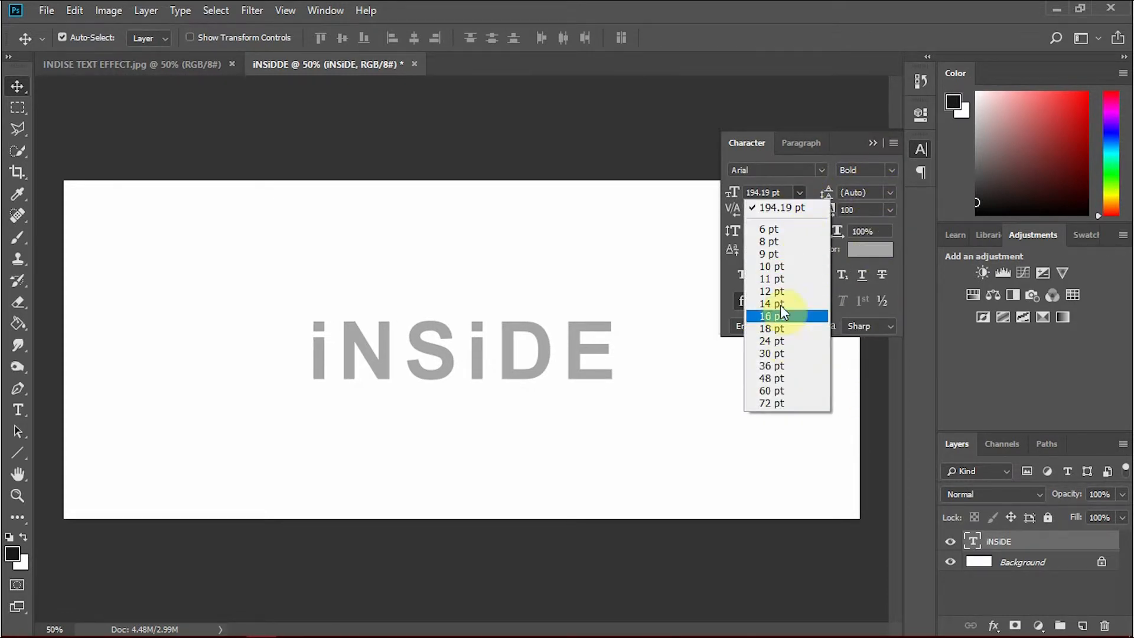
pyautogui.click(778, 404)
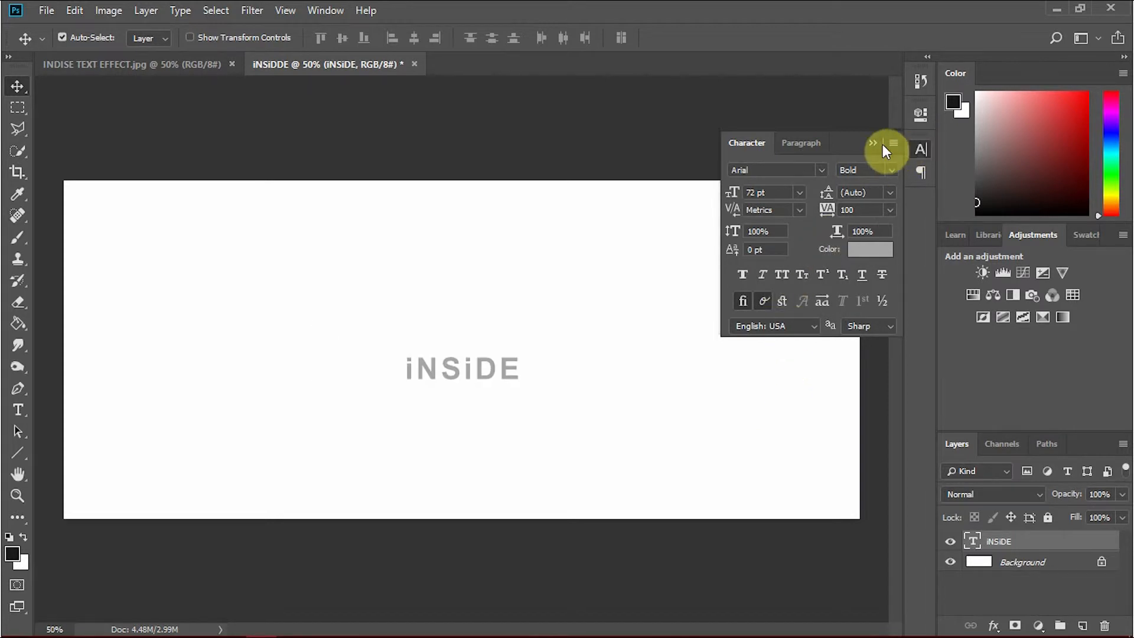
pyautogui.click(768, 191)
pyautogui.write('250')
pyautogui.press('Return')
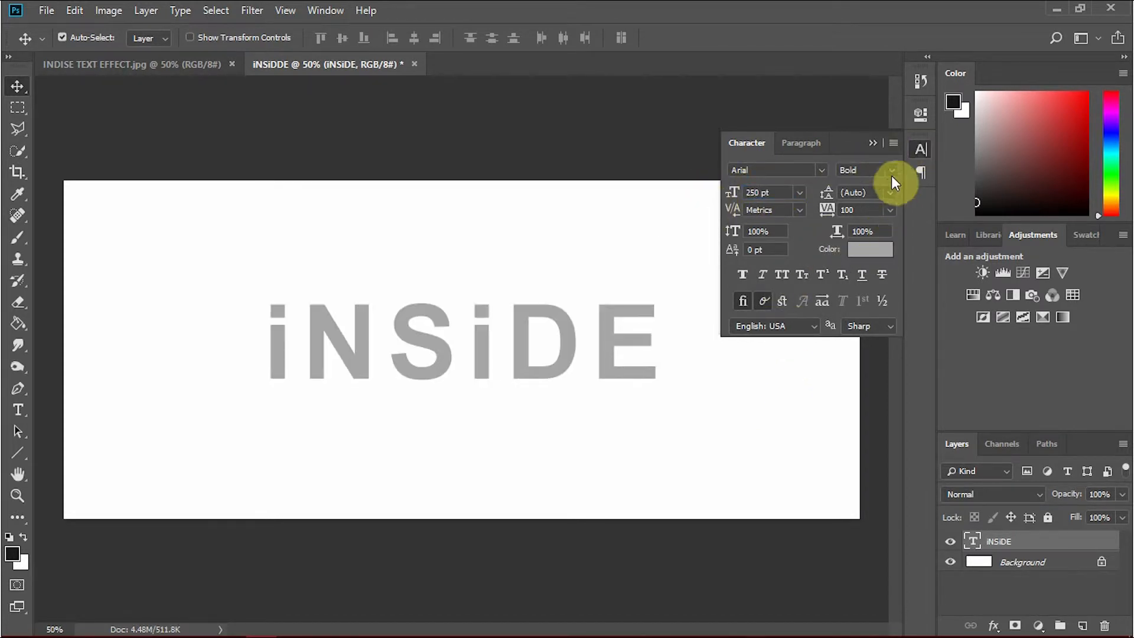
pyautogui.click(873, 143)
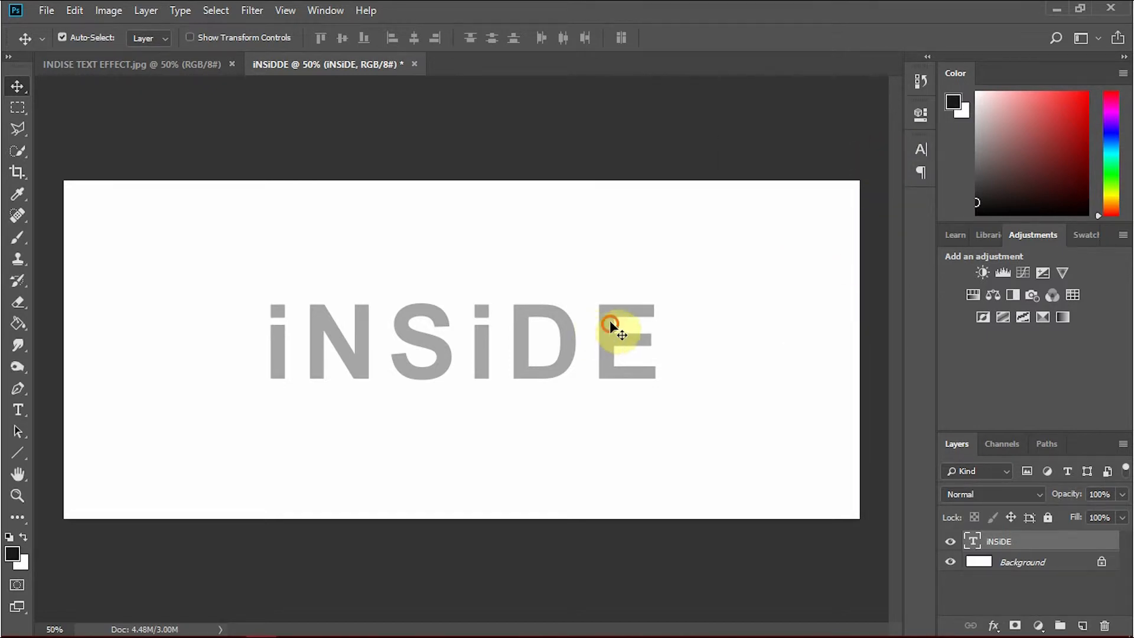
# Select the entire canvas and centre the enlarged iNSiDE text on it vertically and horizontally.
pyautogui.moveTo(609, 320); pyautogui.dragTo(610, 310)
pyautogui.hotkey('ctrl', 'a')
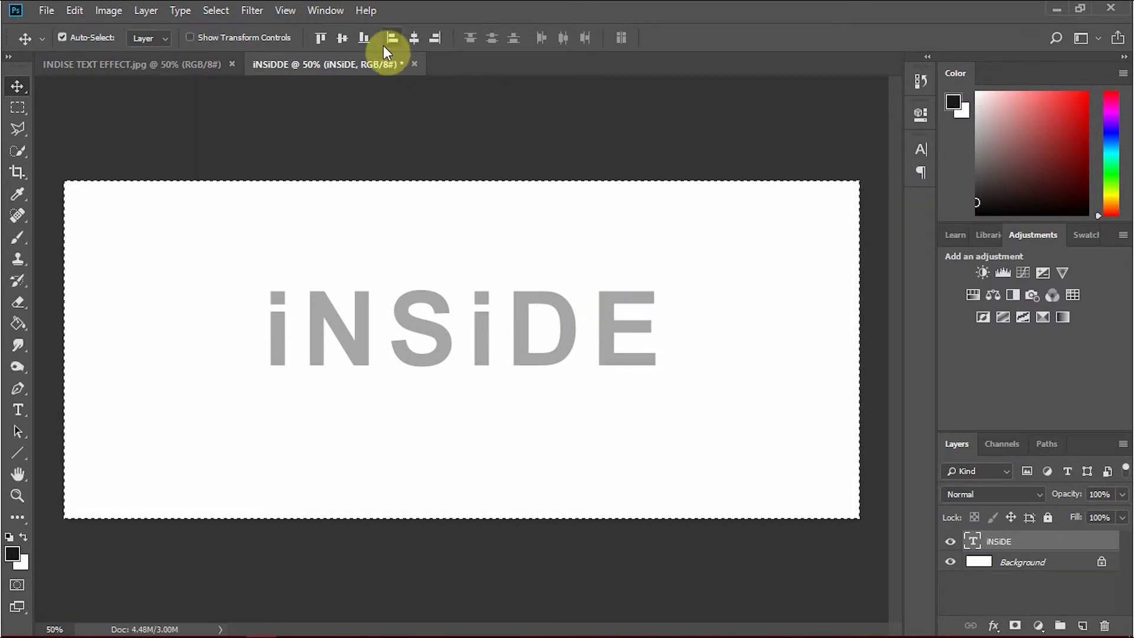
pyautogui.click(328, 37)
pyautogui.click(340, 38)
pyautogui.click(413, 38)
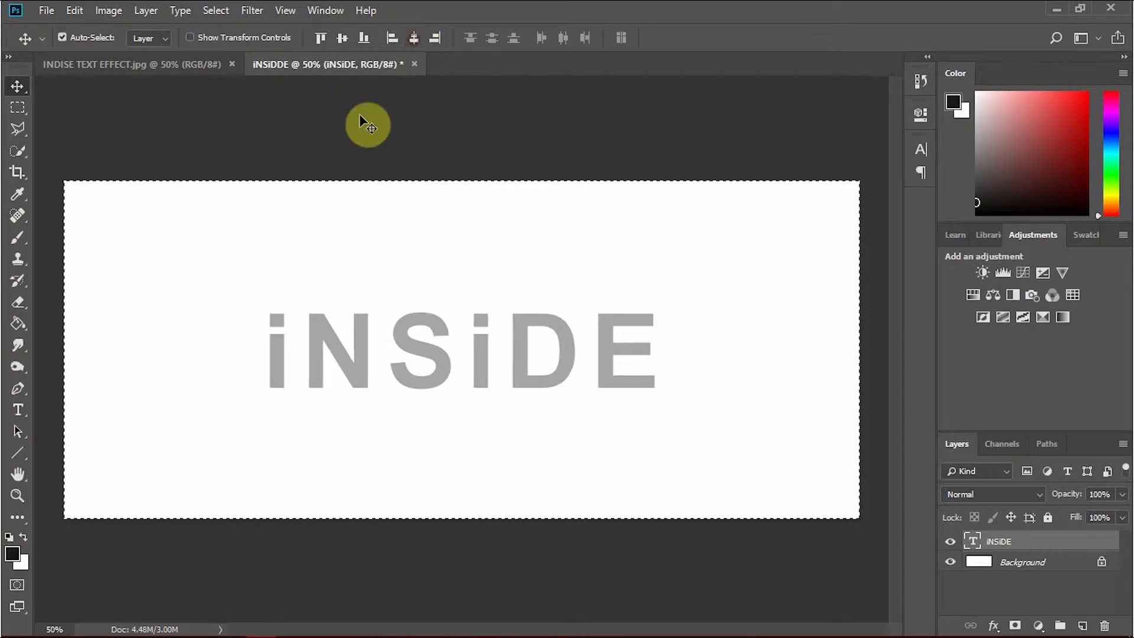
# Remove the selection and change the iNSiDE text colour to white (ffffff).
pyautogui.hotkey('ctrl', 'd')
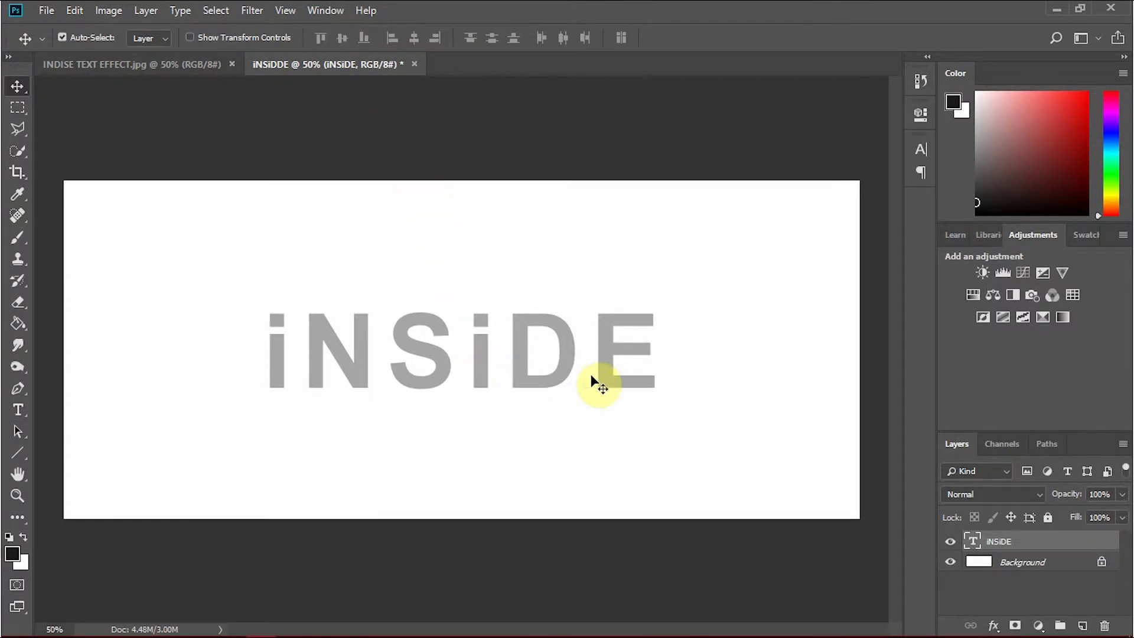
pyautogui.click(920, 155)
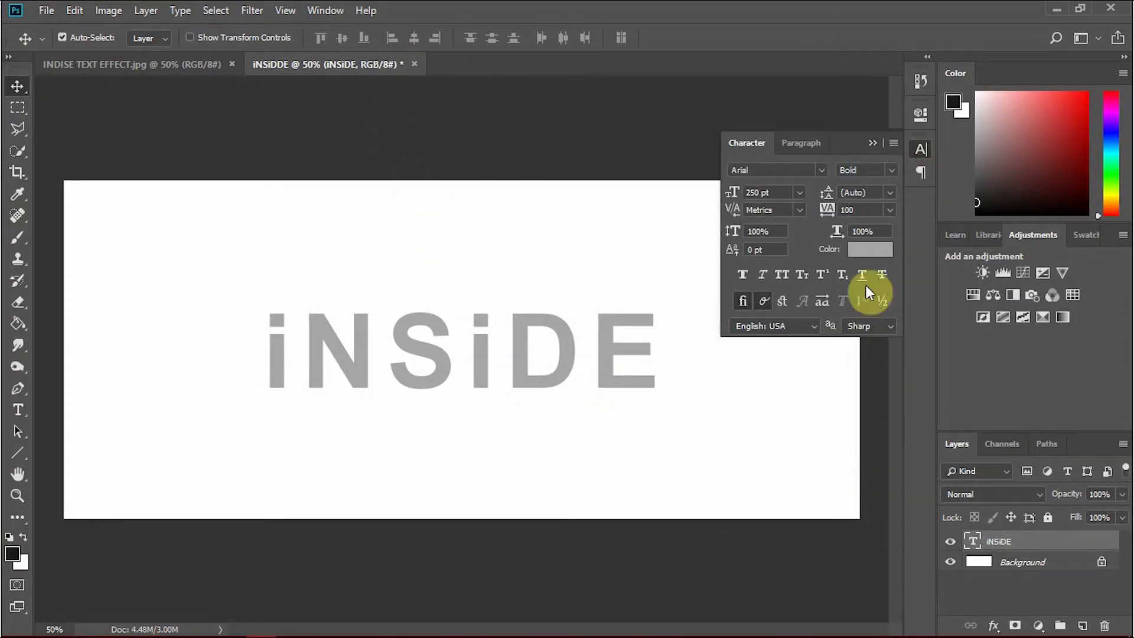
pyautogui.click(869, 249)
pyautogui.write('ffffff')
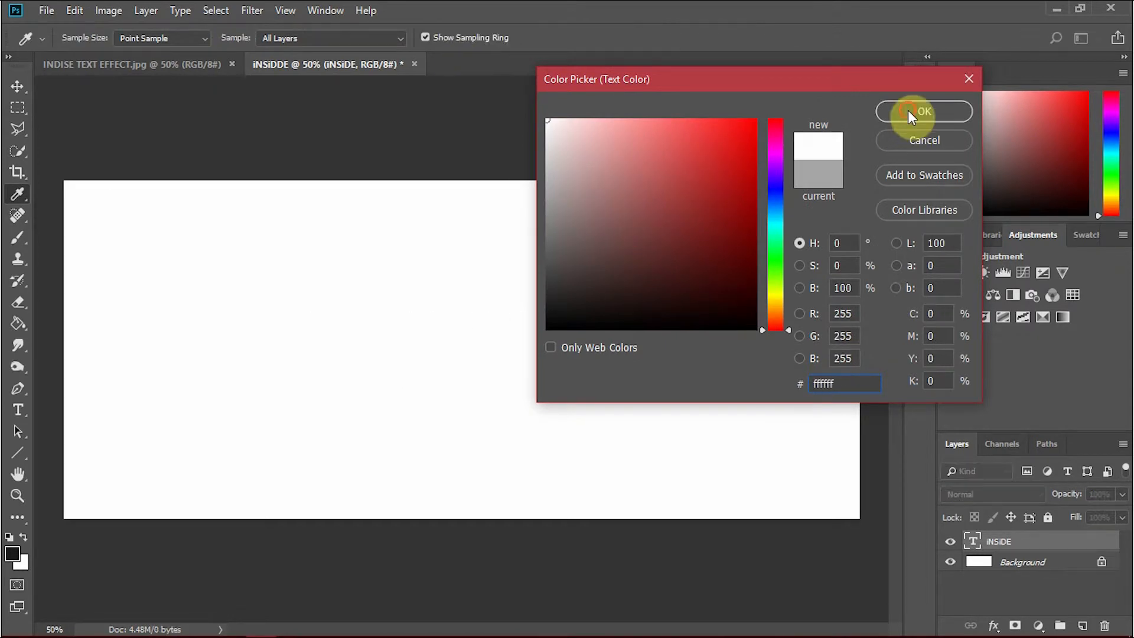
pyautogui.click(913, 112)
pyautogui.click(872, 142)
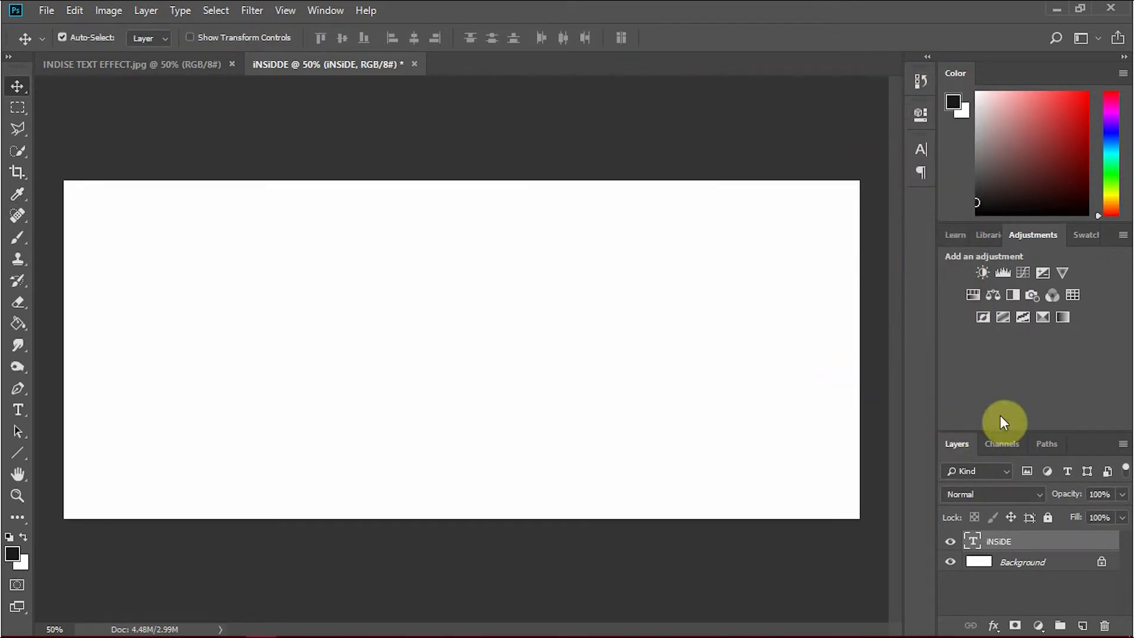
# Open the layer style settings of the iNSiDE text layer and enable the Inner Shadow effect.
pyautogui.rightClick(1096, 542)
pyautogui.press('Escape')
pyautogui.doubleClick(1094, 551)
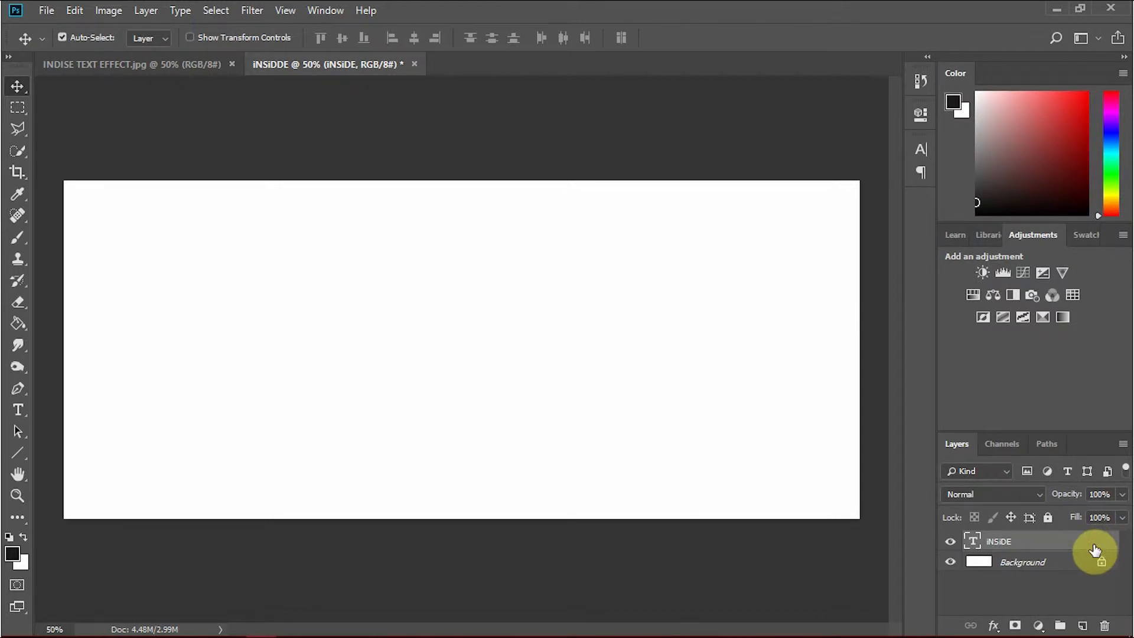
pyautogui.moveTo(829, 106); pyautogui.dragTo(983, 8)
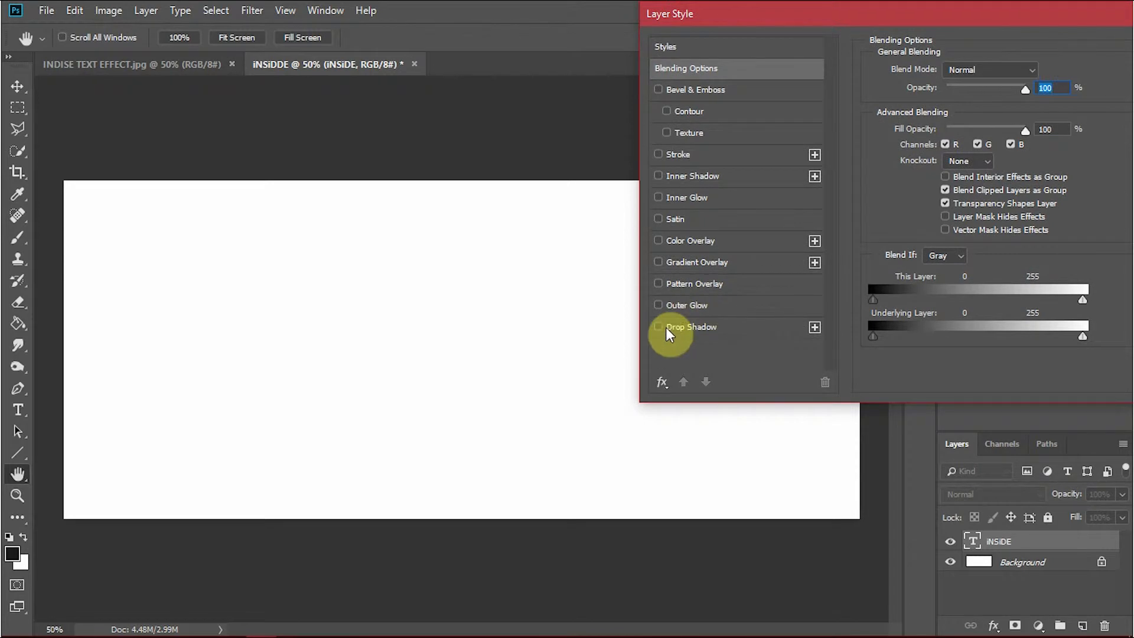
pyautogui.click(660, 176)
pyautogui.click(717, 177)
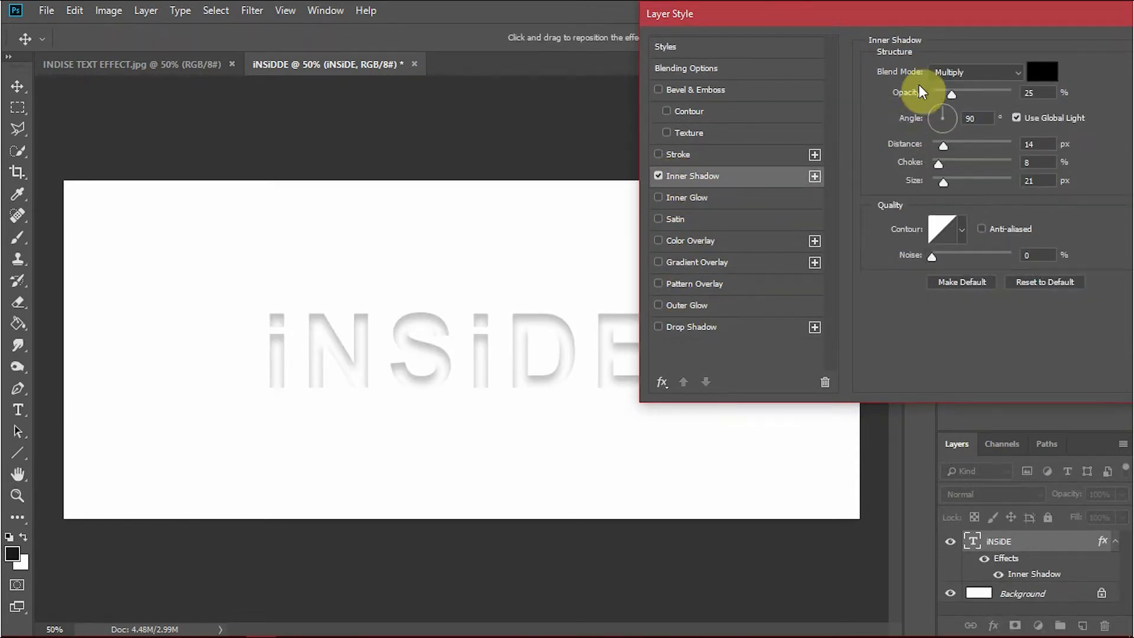
pyautogui.moveTo(913, 17); pyautogui.dragTo(893, 18)
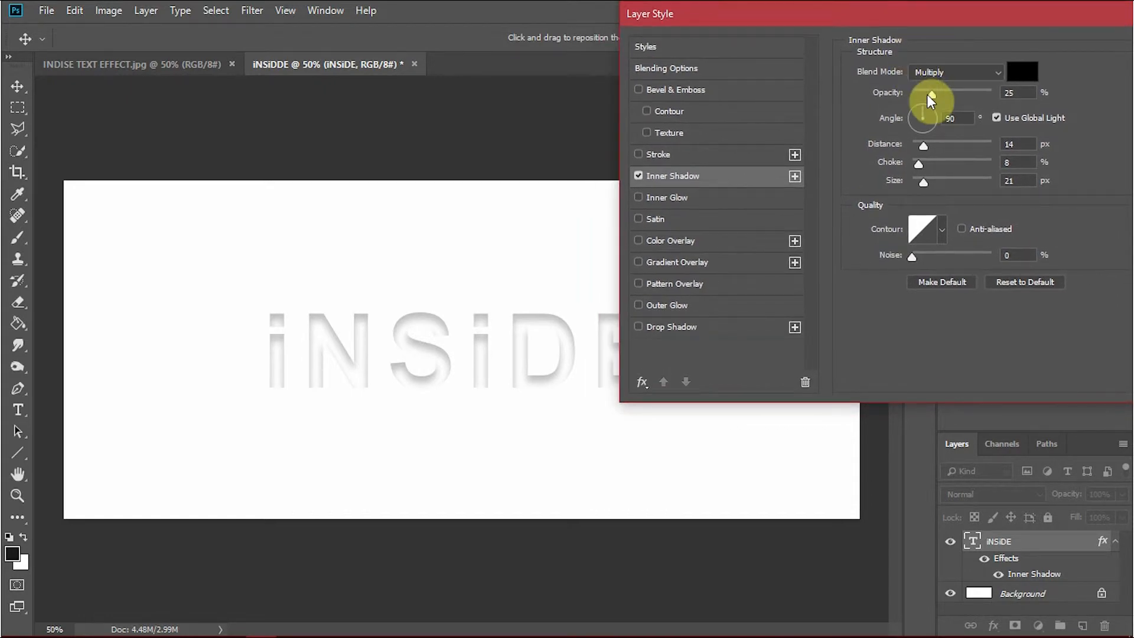
# Set the inner shadow to 20% opacity, a 129° angle, 18 px distance and 21 px size.
pyautogui.moveTo(927, 93); pyautogui.dragTo(927, 91)
pyautogui.moveTo(926, 146); pyautogui.dragTo(927, 146)
pyautogui.click(914, 109)
pyautogui.click(914, 108)
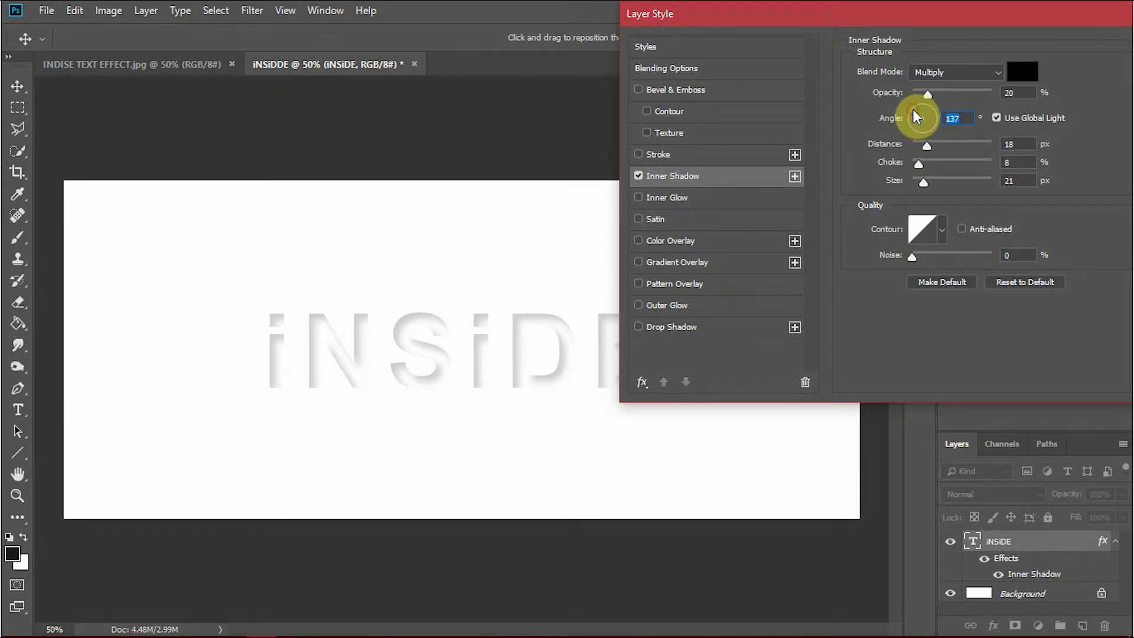
pyautogui.moveTo(925, 181); pyautogui.dragTo(924, 181)
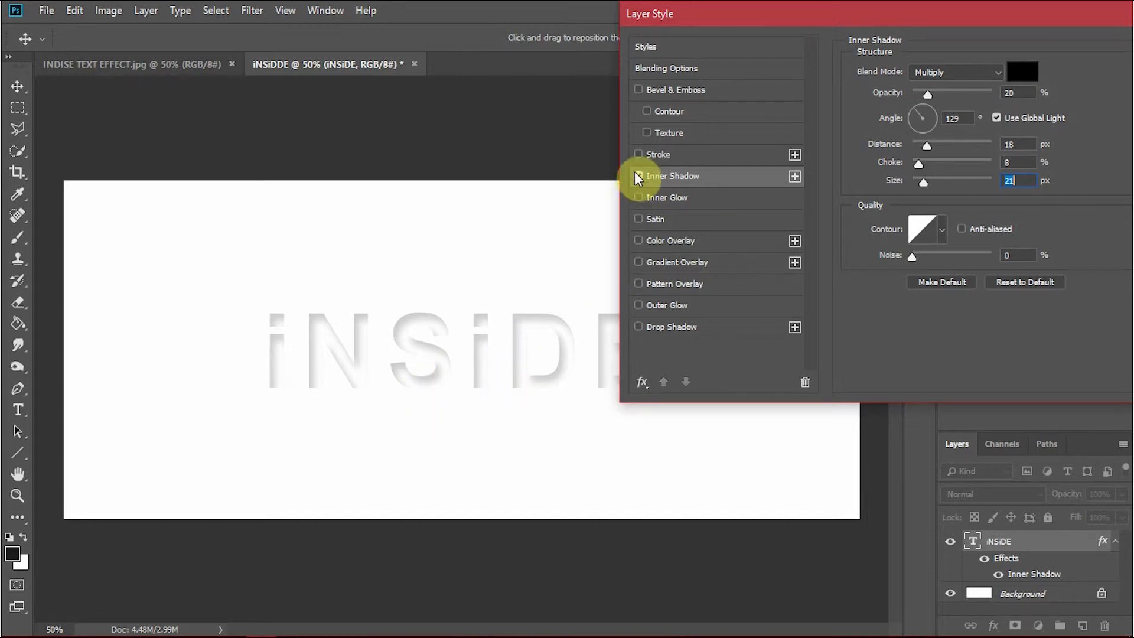
# Add a Stroke effect to the iNSiDE text with a size of 1 px and 100% opacity.
pyautogui.click(637, 154)
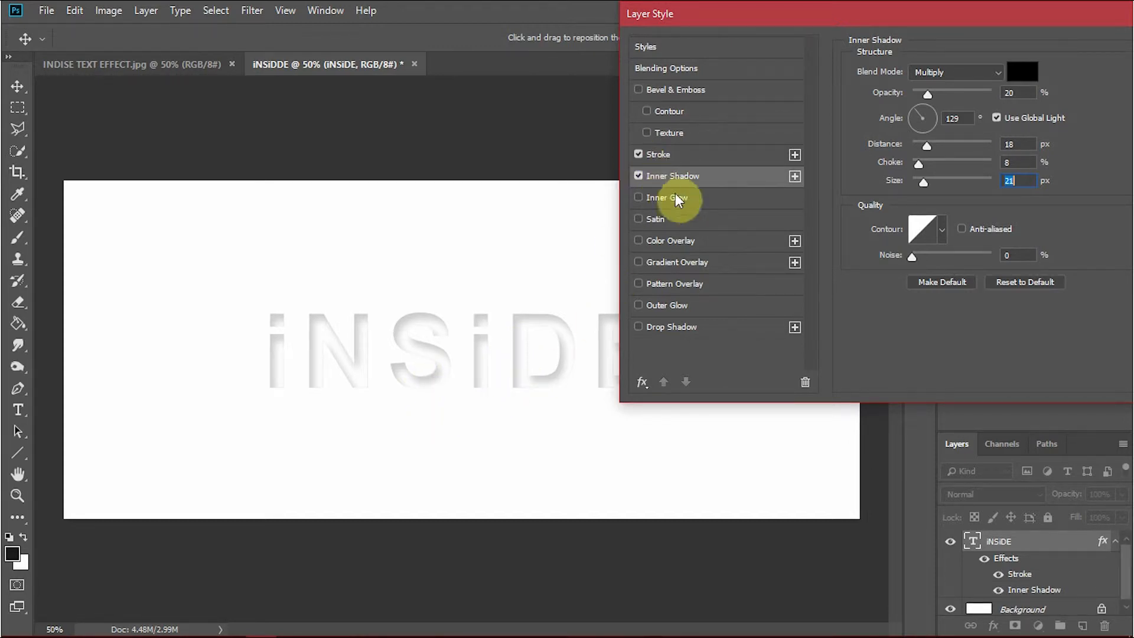
pyautogui.click(695, 156)
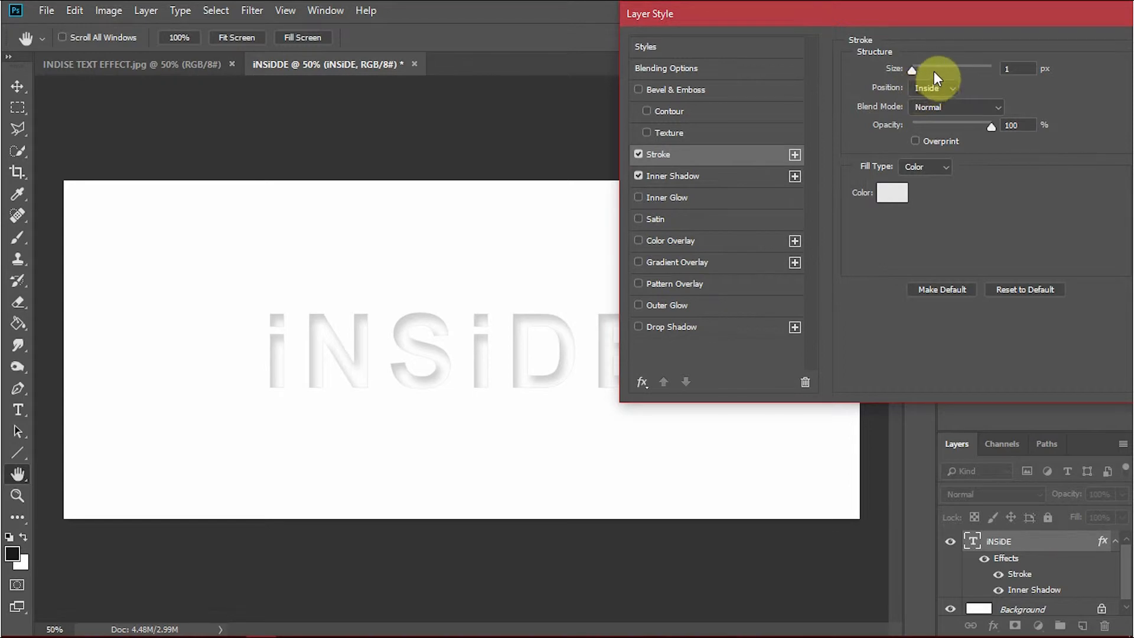
pyautogui.click(916, 66)
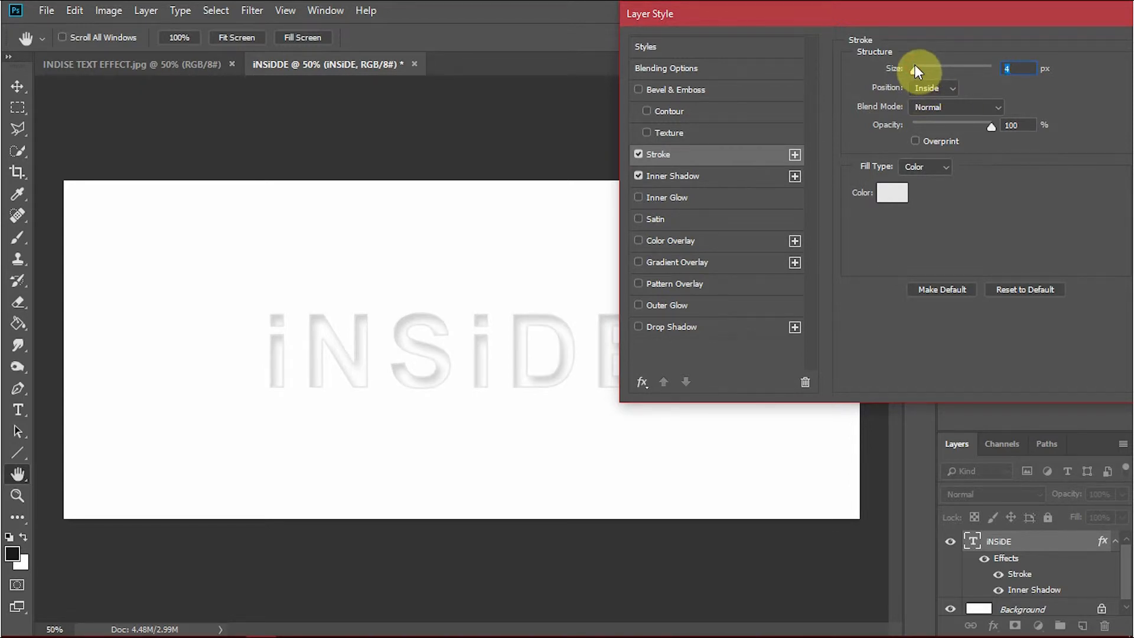
pyautogui.moveTo(914, 69); pyautogui.dragTo(895, 69)
pyautogui.moveTo(984, 127); pyautogui.dragTo(1038, 116)
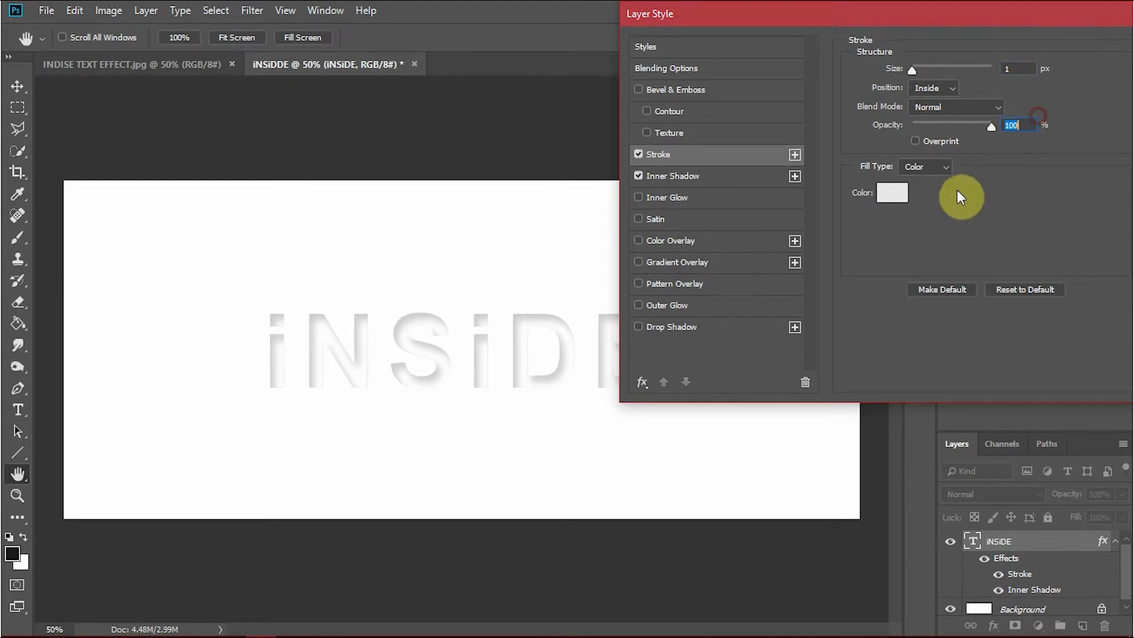
# Set the stroke colour to light grey ebeaea, trying black and white first, and apply the layer style.
pyautogui.click(892, 193)
pyautogui.moveTo(543, 223)
pyautogui.mouseDown()
pyautogui.moveTo(561, 256)
pyautogui.moveTo(541, 332)
pyautogui.mouseUp()
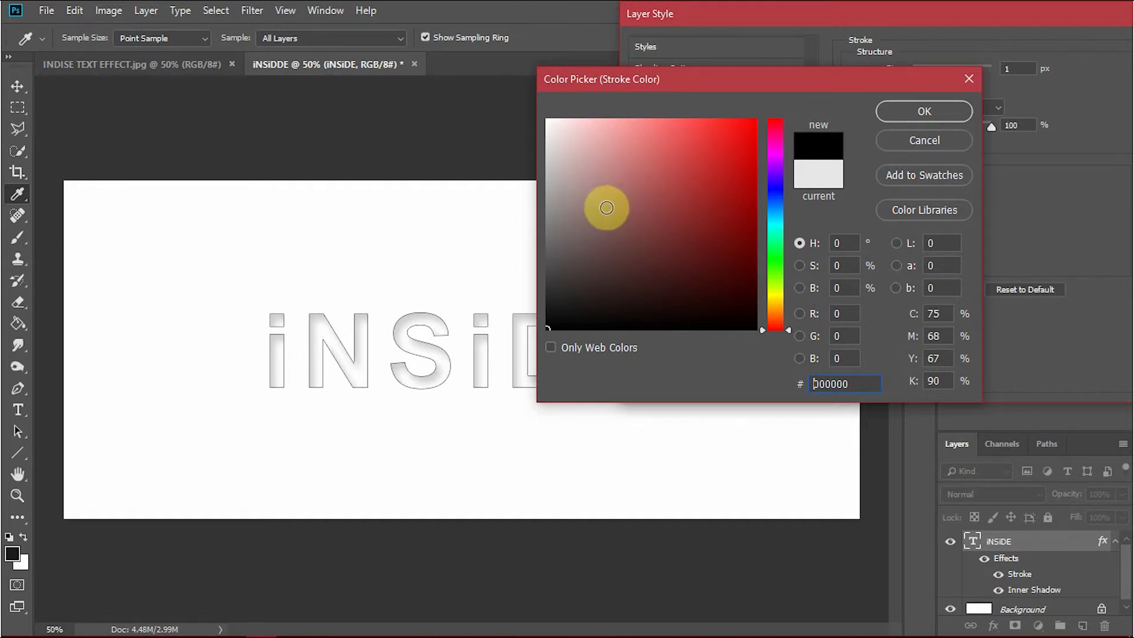
pyautogui.click(408, 318)
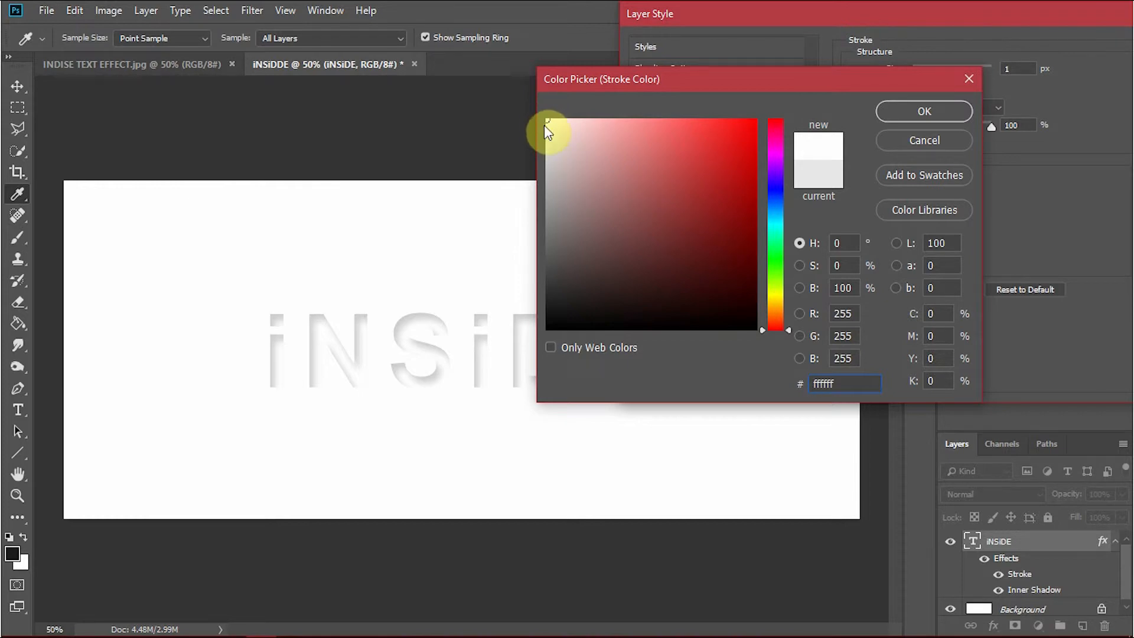
pyautogui.click(547, 126)
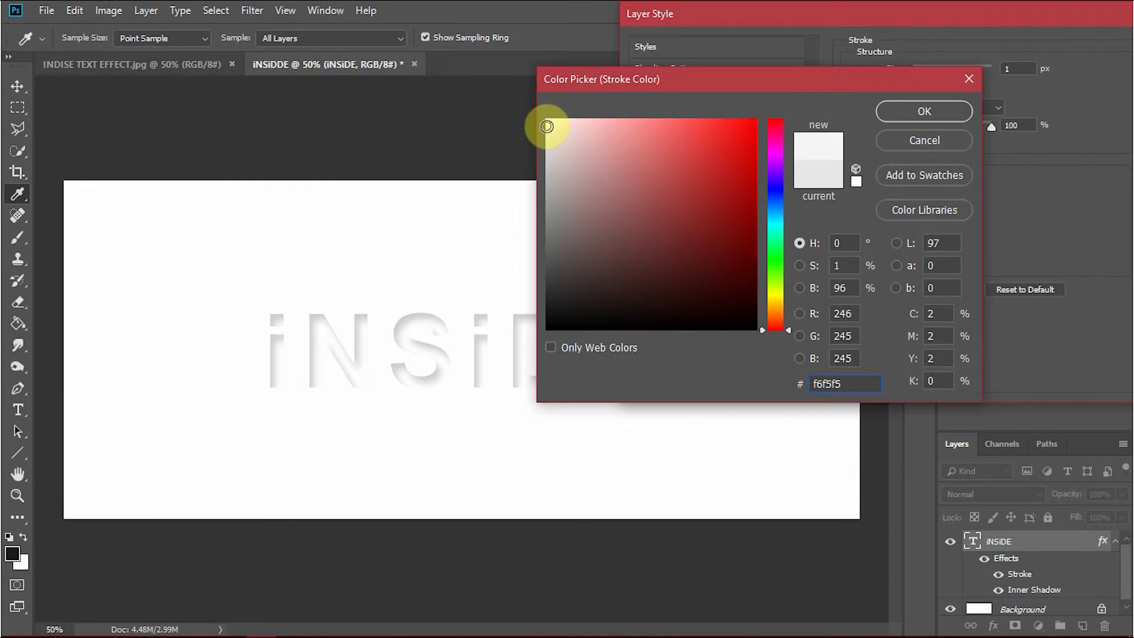
pyautogui.moveTo(547, 126); pyautogui.dragTo(547, 136)
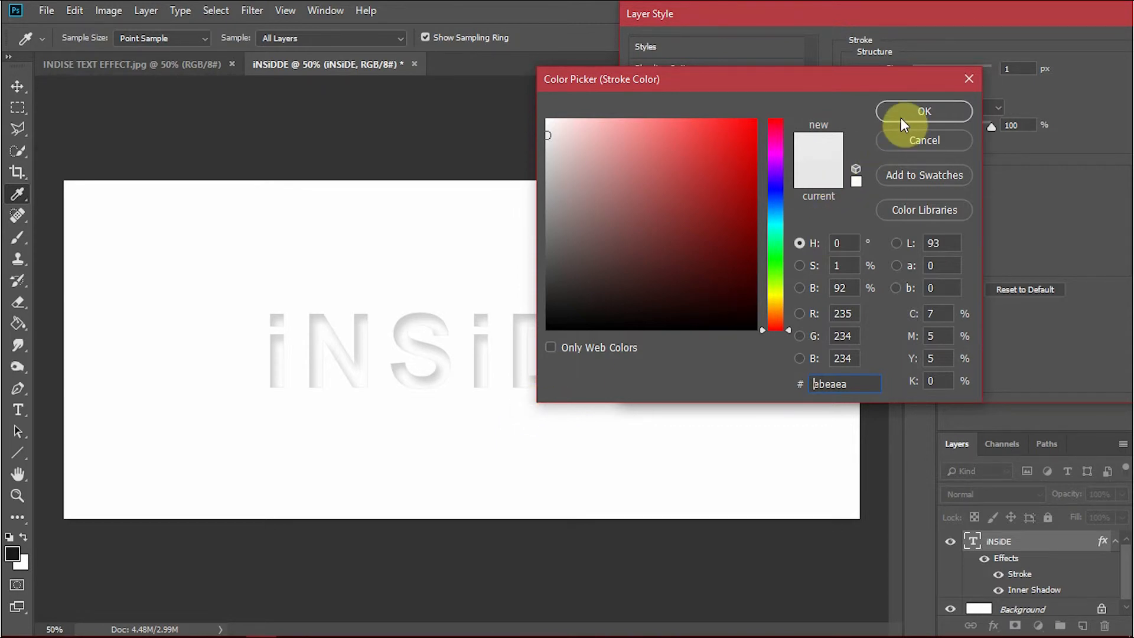
pyautogui.click(913, 107)
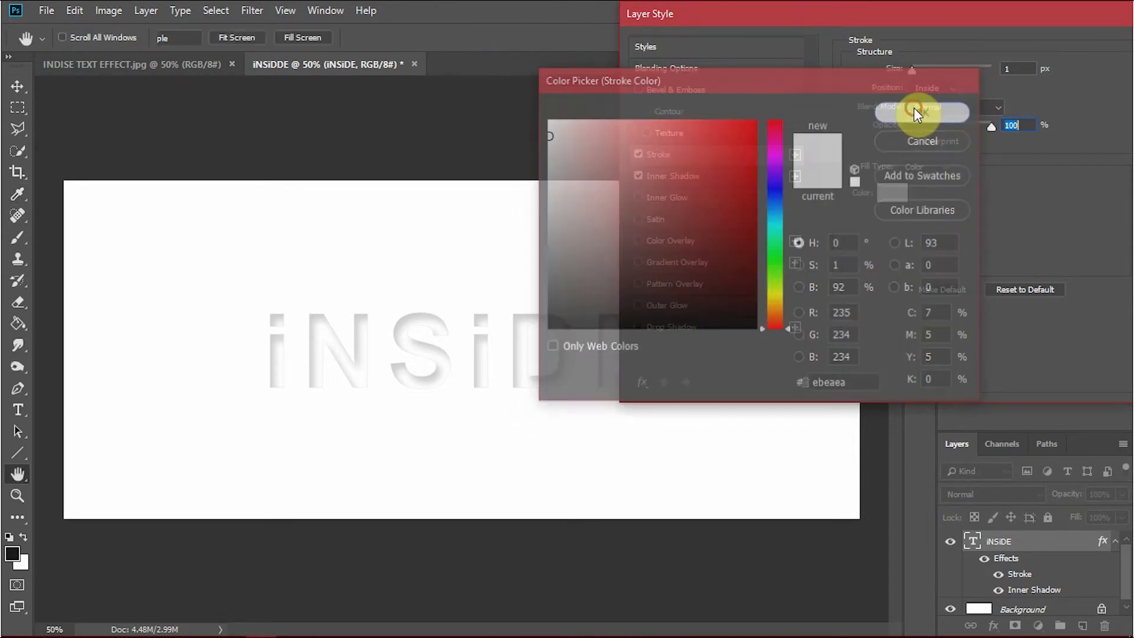
pyautogui.moveTo(962, 13); pyautogui.dragTo(590, 51)
pyautogui.click(843, 84)
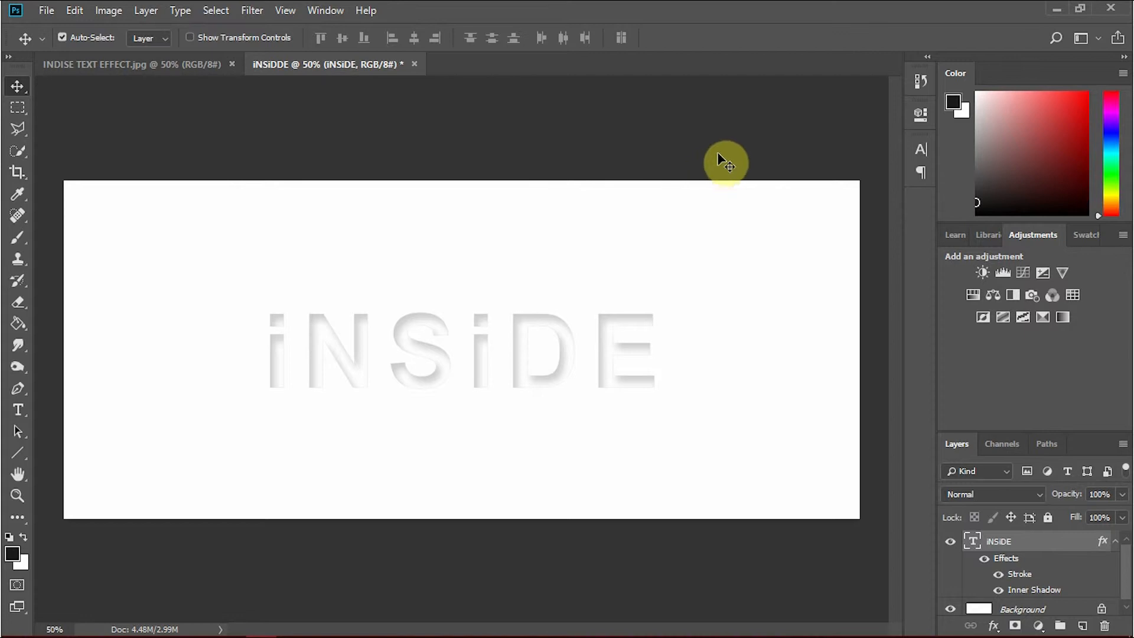
# Add the text line "EVERYTHING YOU ARE LOOKING FOR IS iNSiDE YOU" below the iNSiDE text.
pyautogui.press('t')
pyautogui.click(352, 457)
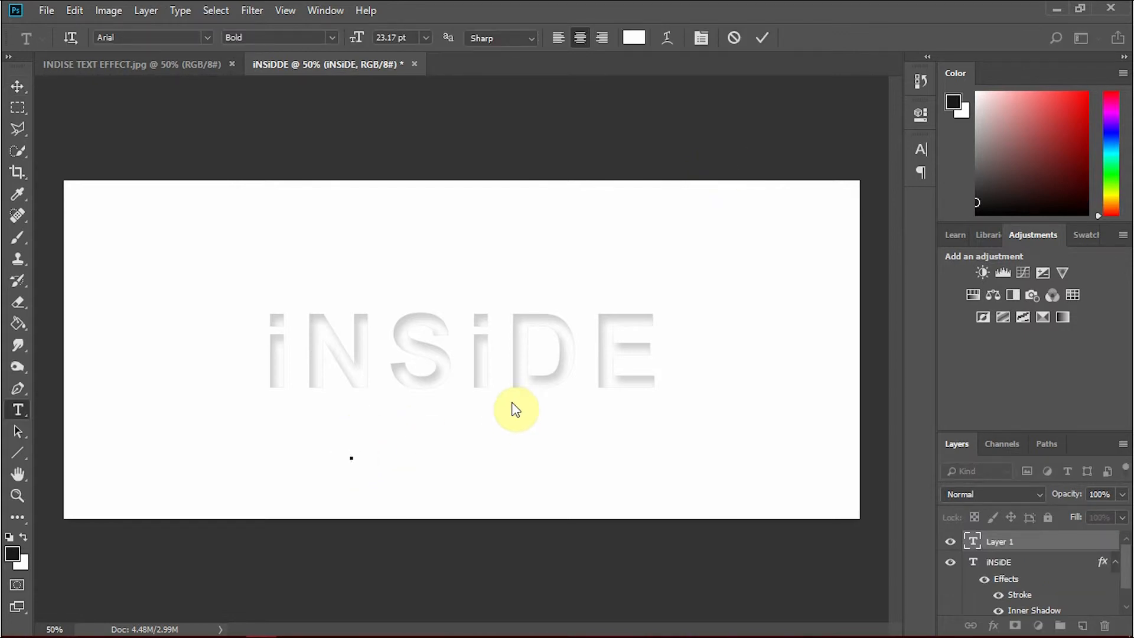
pyautogui.write('TEXEFFECTUTORIAL IN PHOT')
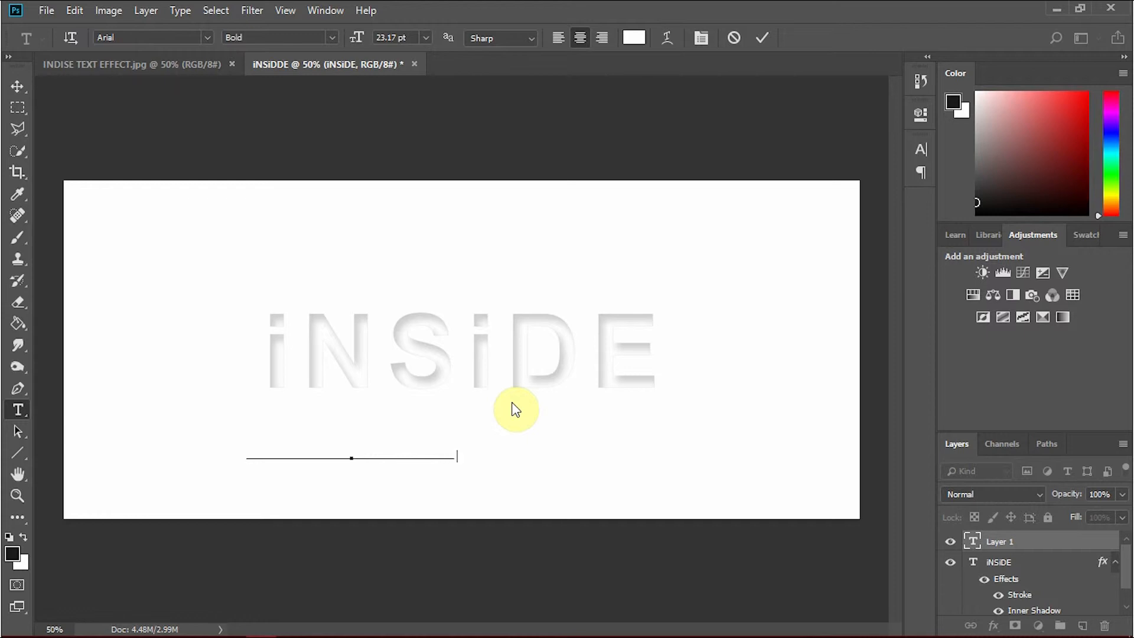
pyautogui.write('OSHO IN')
pyautogui.click(18, 87)
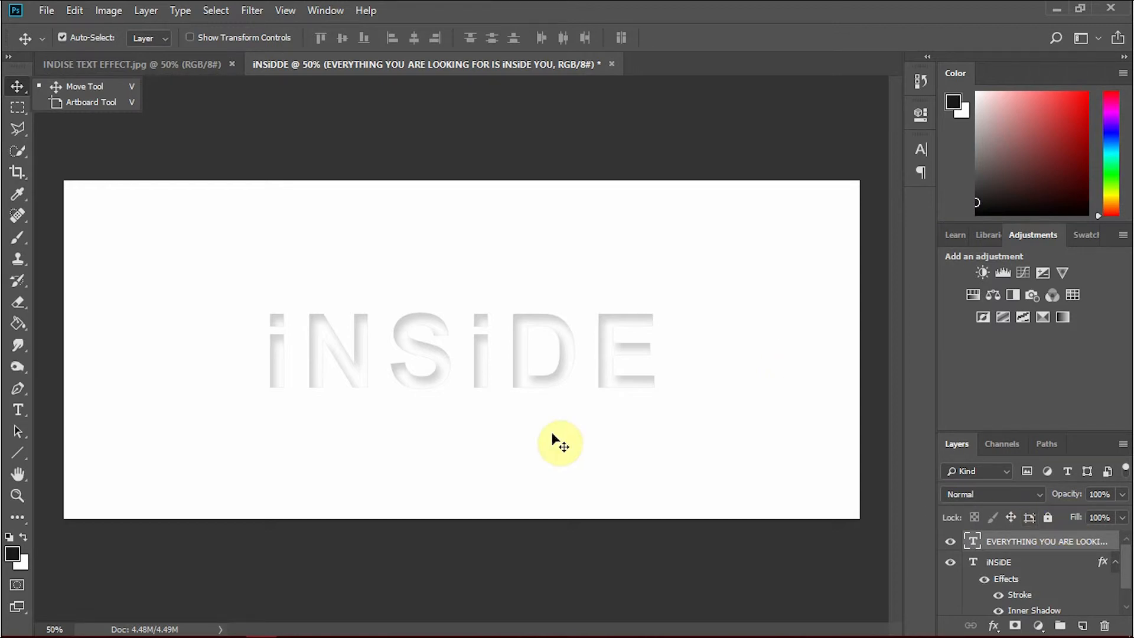
# Align the tagline to the vertical and horizontal centre of the whole canvas, and remove the selection.
pyautogui.hotkey('ctrl', 'a')
pyautogui.click(342, 39)
pyautogui.click(415, 39)
pyautogui.hotkey('ctrl', 'd')
# Change the tagline's colour to light grey and set its letter tracking to 700.
pyautogui.click(922, 155)
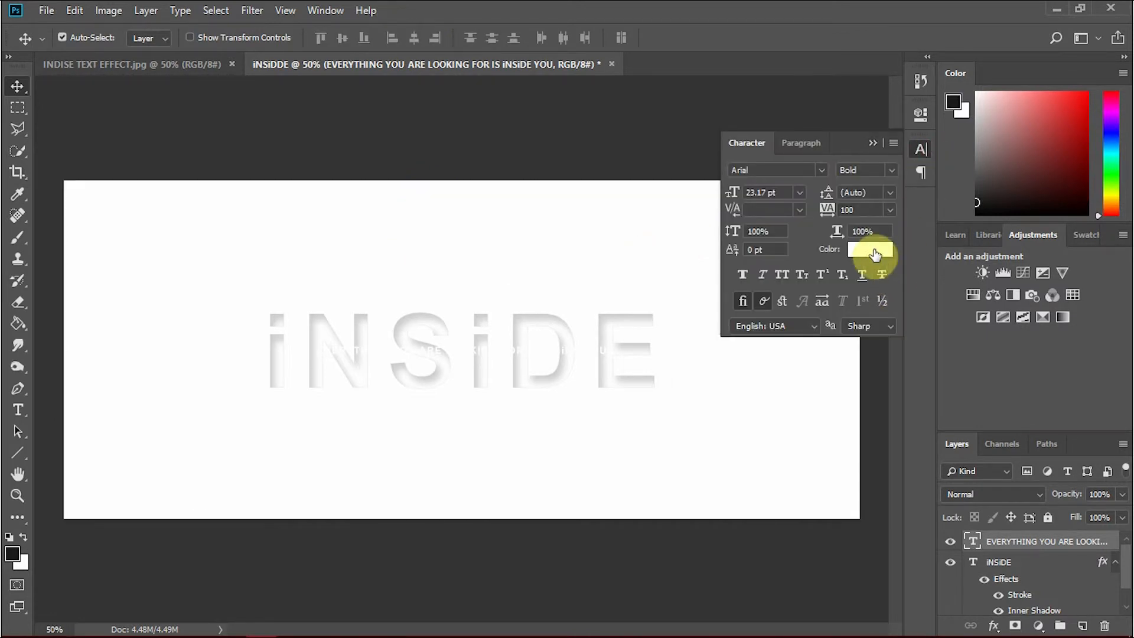
pyautogui.click(861, 242)
pyautogui.moveTo(550, 140)
pyautogui.mouseDown()
pyautogui.moveTo(546, 193)
pyautogui.moveTo(545, 177)
pyautogui.mouseUp()
pyautogui.click(917, 114)
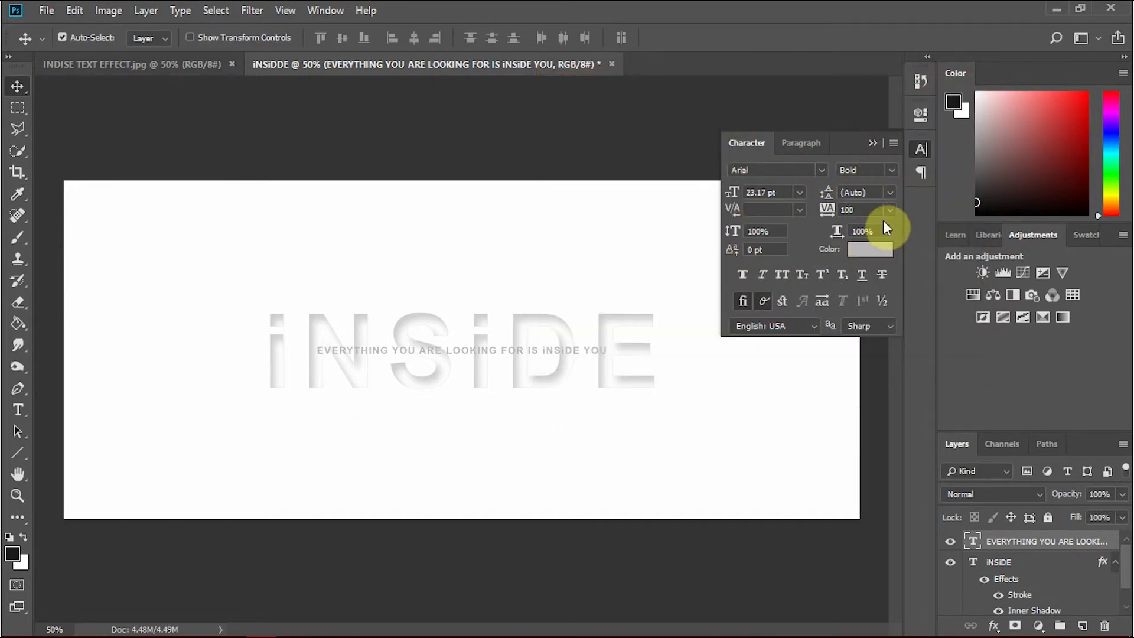
pyautogui.moveTo(862, 210); pyautogui.dragTo(794, 210)
pyautogui.write('700')
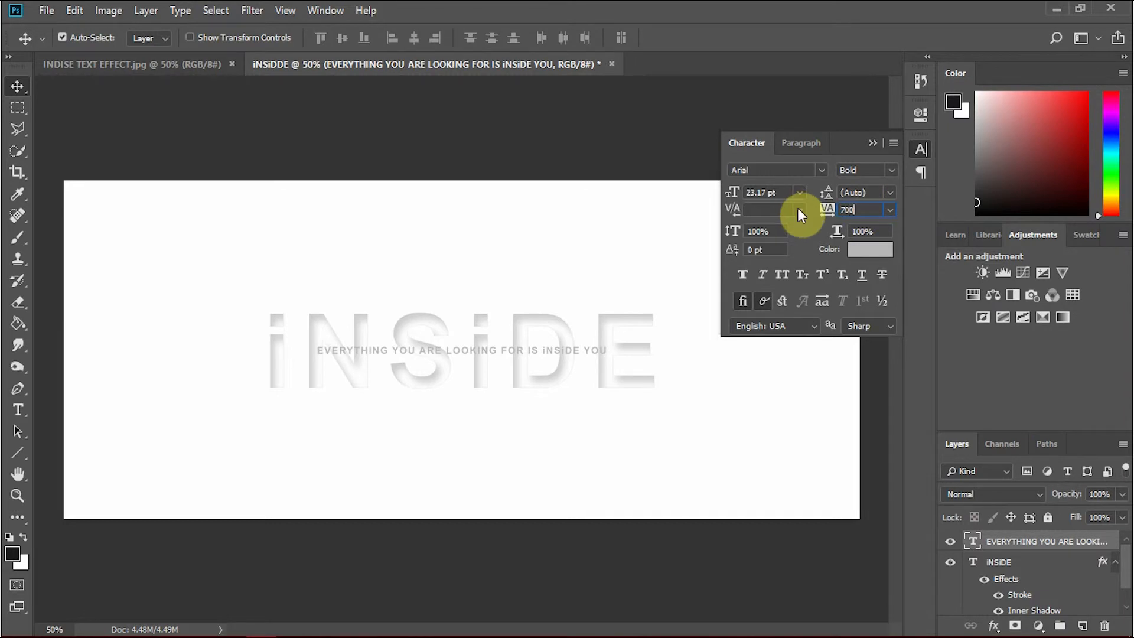
pyautogui.press('Return')
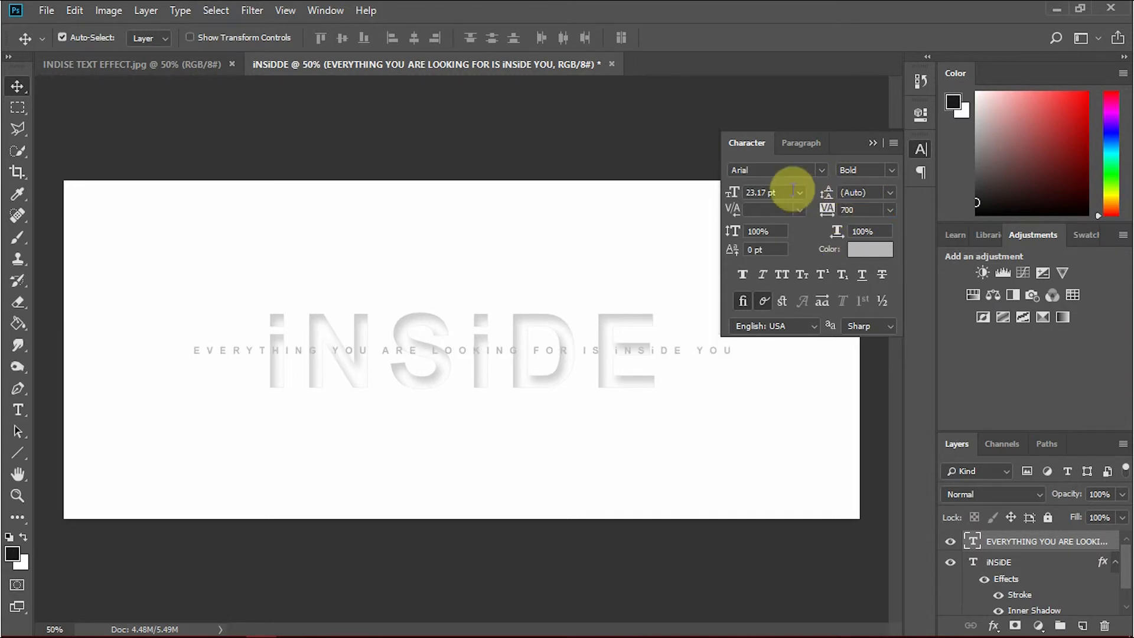
# Set the tagline's font size to 17 pt, trying 18 and 16 pt first, and close the character settings.
pyautogui.click(798, 192)
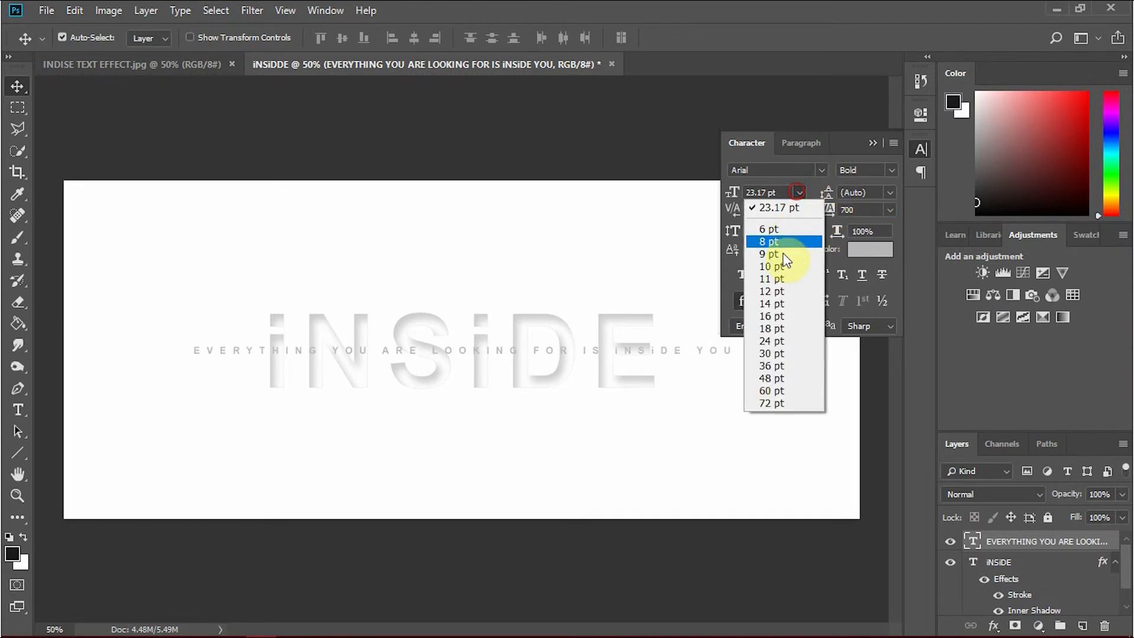
pyautogui.click(775, 328)
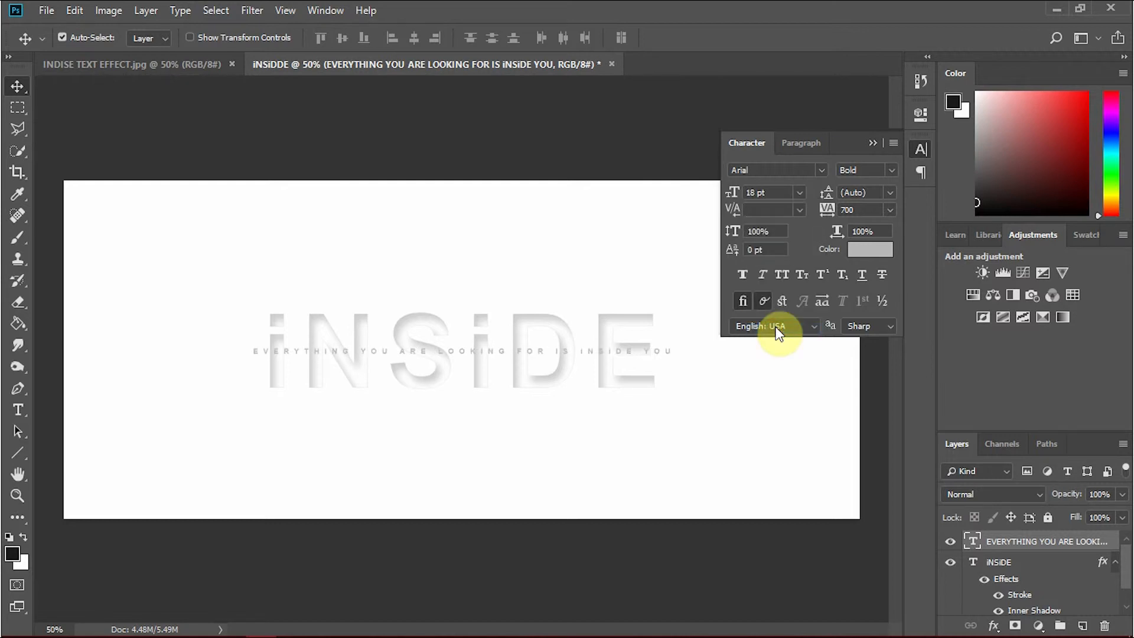
pyautogui.click(802, 192)
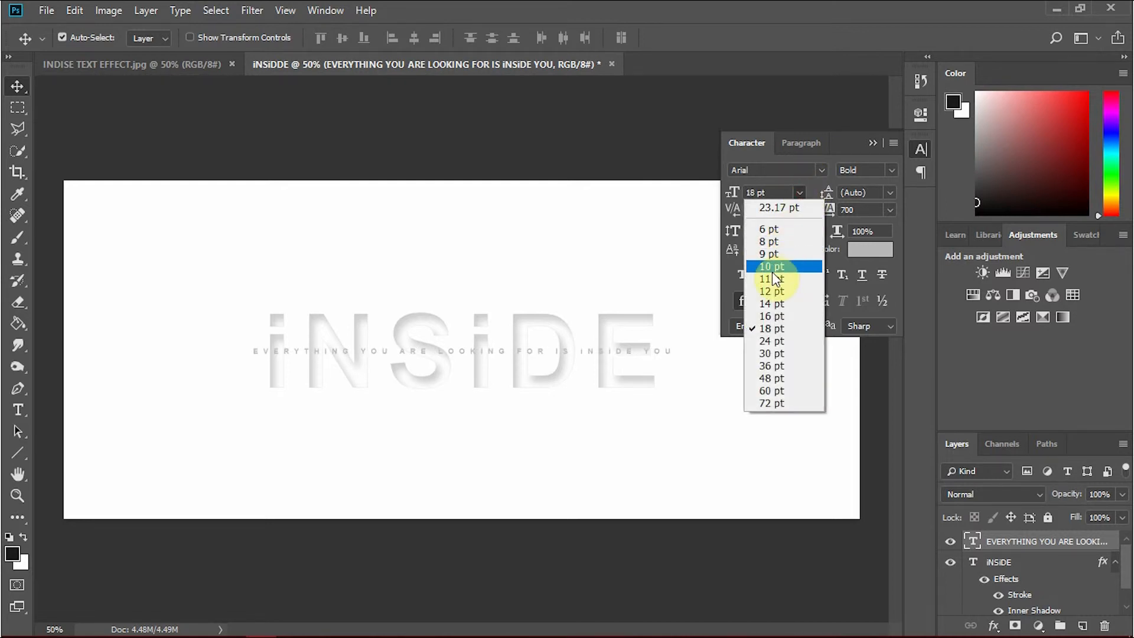
pyautogui.click(775, 322)
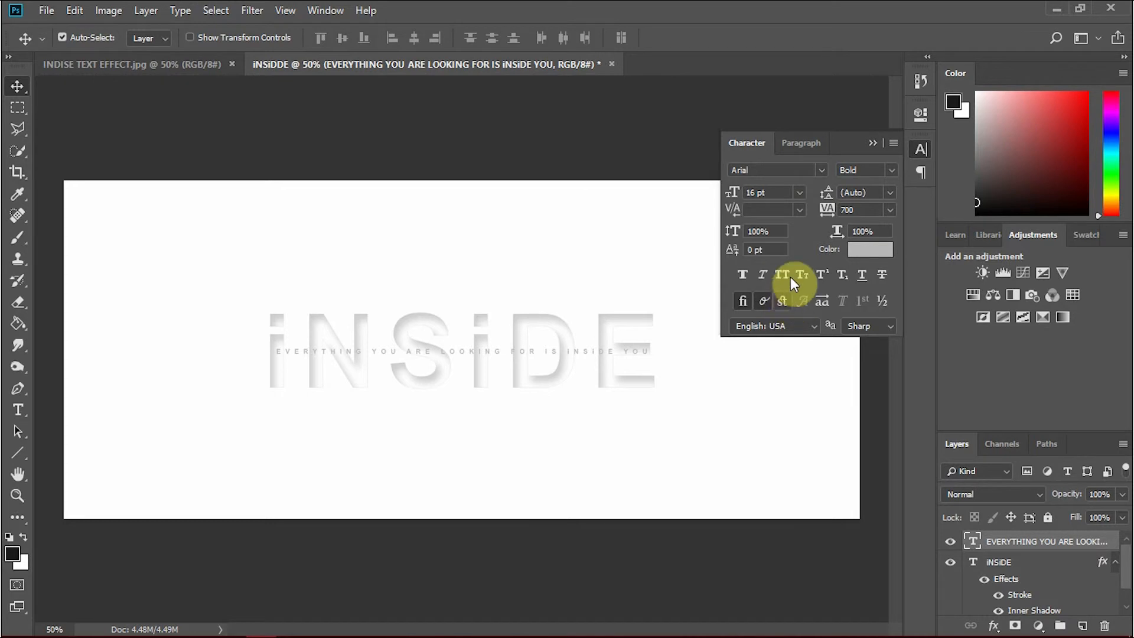
pyautogui.click(786, 192)
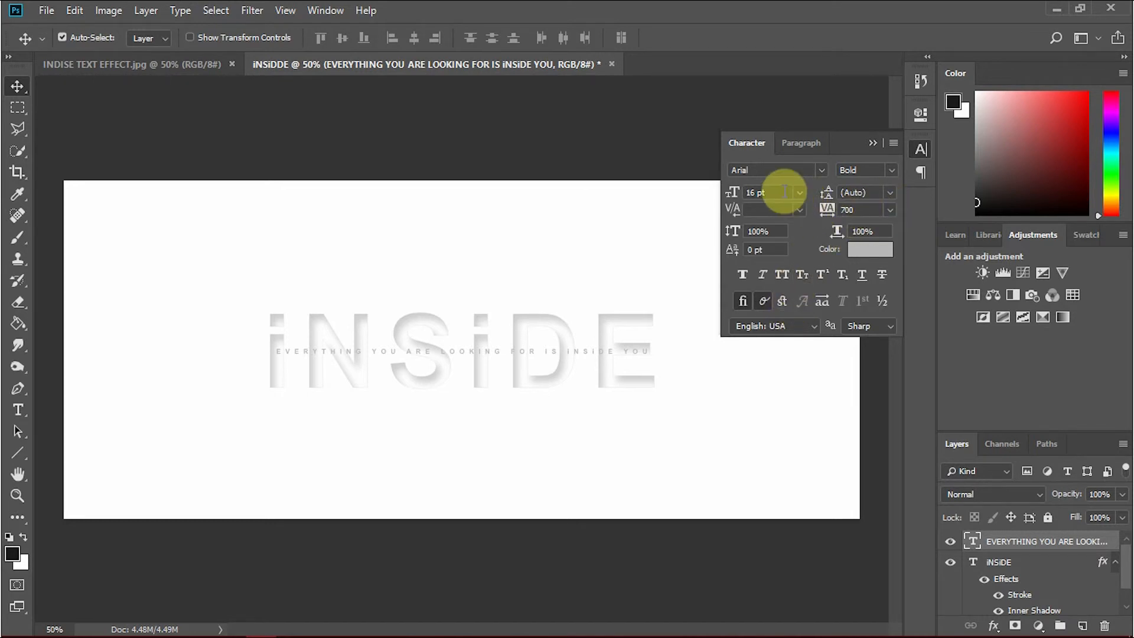
pyautogui.write('17')
pyautogui.press('Return')
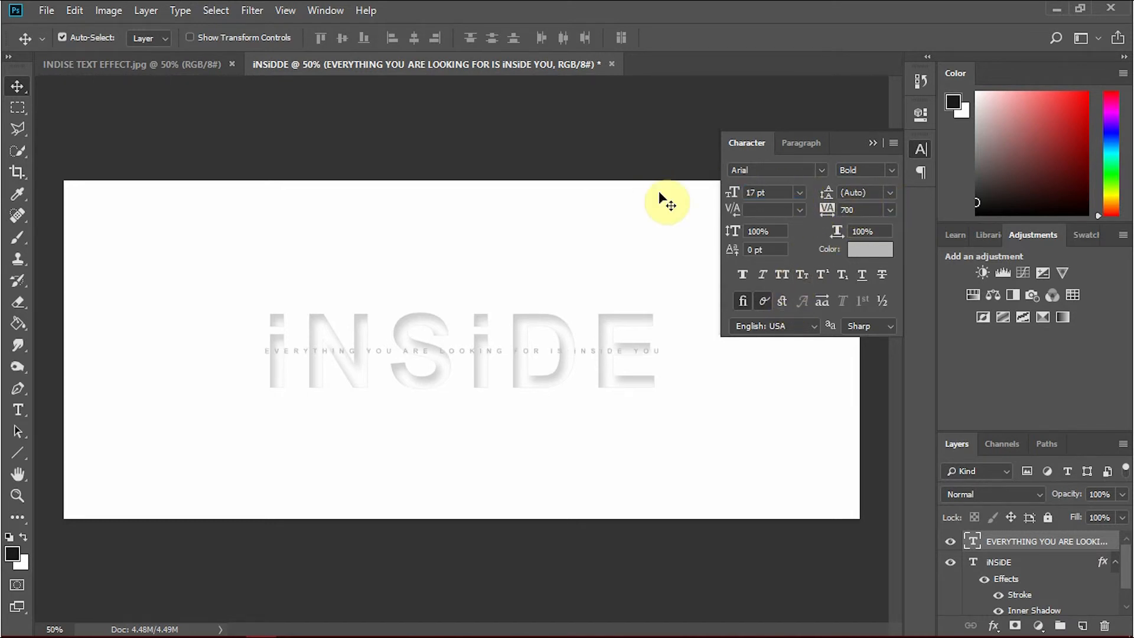
pyautogui.click(874, 144)
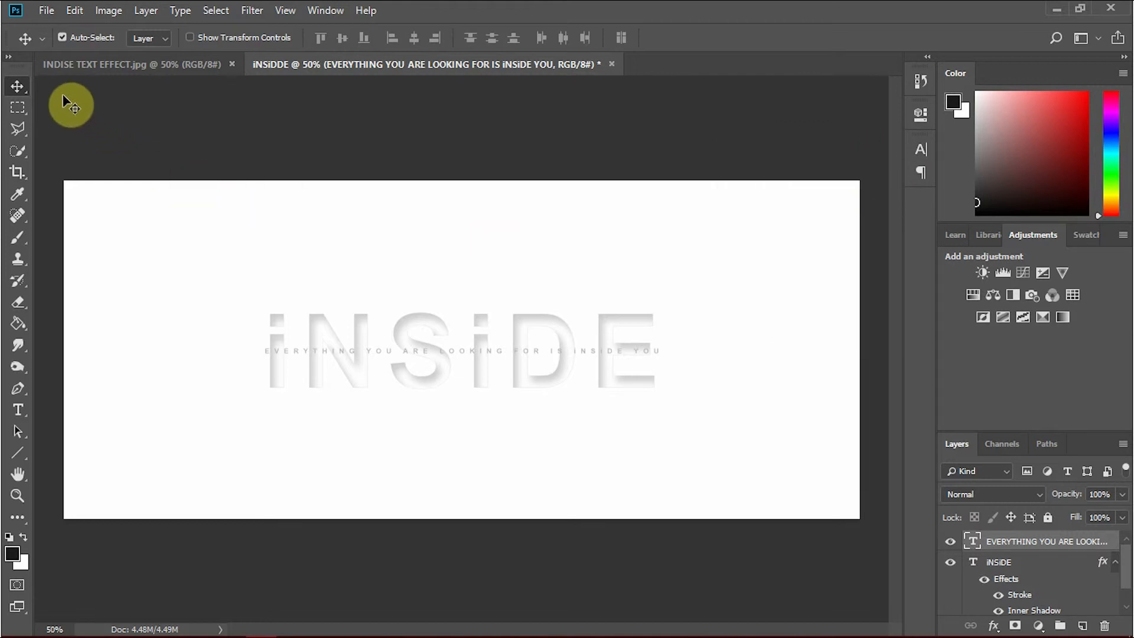
# Nudge the tagline straight down until it sits just below the iNSiDE letters.
pyautogui.hotkey('shift', 'Down')
pyautogui.hotkey('shift', 'Down')
pyautogui.hotkey('shift', 'Down')
pyautogui.hotkey('shift', 'Down')
pyautogui.hotkey('shift', 'Down')
pyautogui.hotkey('shift', 'Down')
pyautogui.hotkey('shift', 'Down')
pyautogui.hotkey('shift', 'Down')
pyautogui.hotkey('shift', 'Down')
pyautogui.hotkey('shift', 'Down')
pyautogui.hotkey('shift', 'Down')
pyautogui.hotkey('shift', 'Down')
pyautogui.hotkey('shift', 'Down')
pyautogui.hotkey('shift', 'Down')
pyautogui.hotkey('shift', 'Down')
pyautogui.hotkey('shift', 'Down')
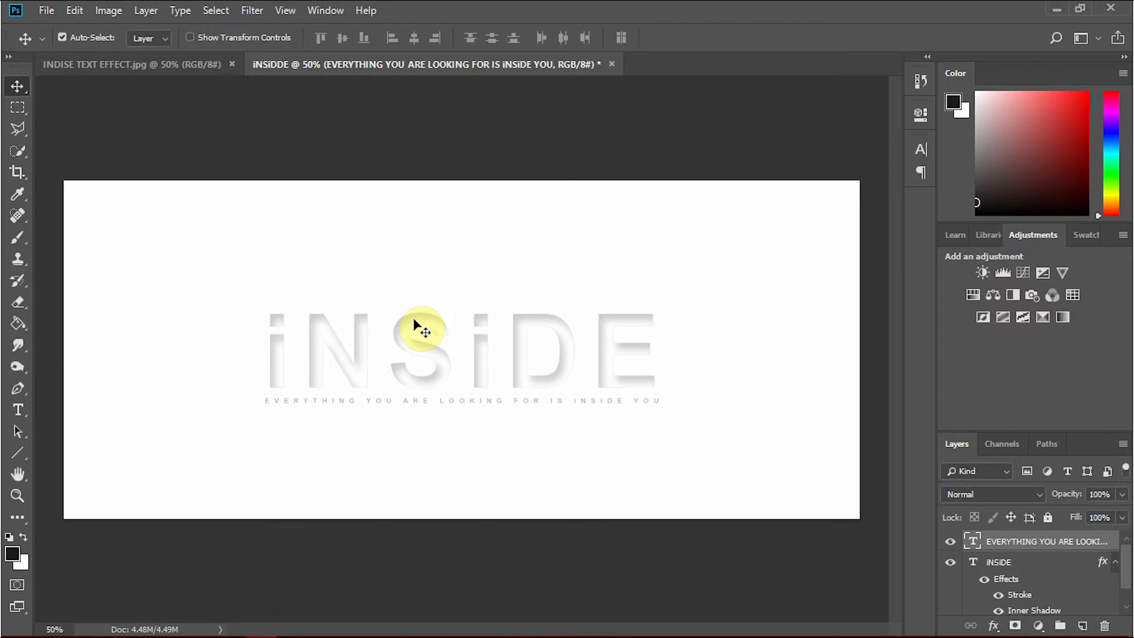
# Add a drop shadow to the tagline with 19% opacity, 1 px distance and 5 px size, and apply it.
pyautogui.moveTo(1012, 616)
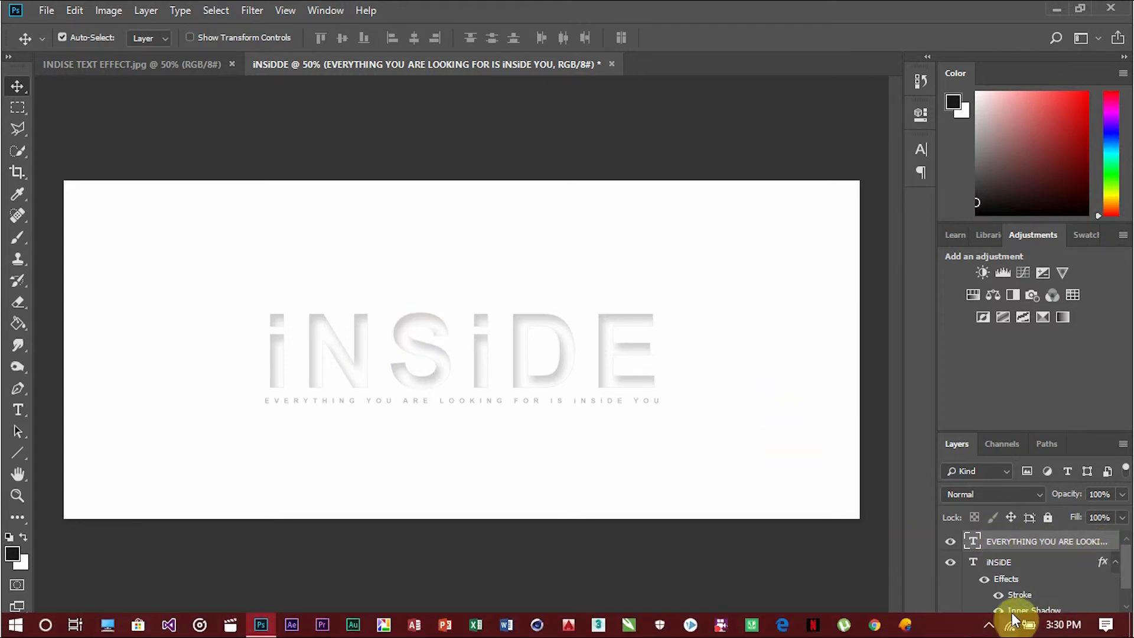
pyautogui.click(994, 625)
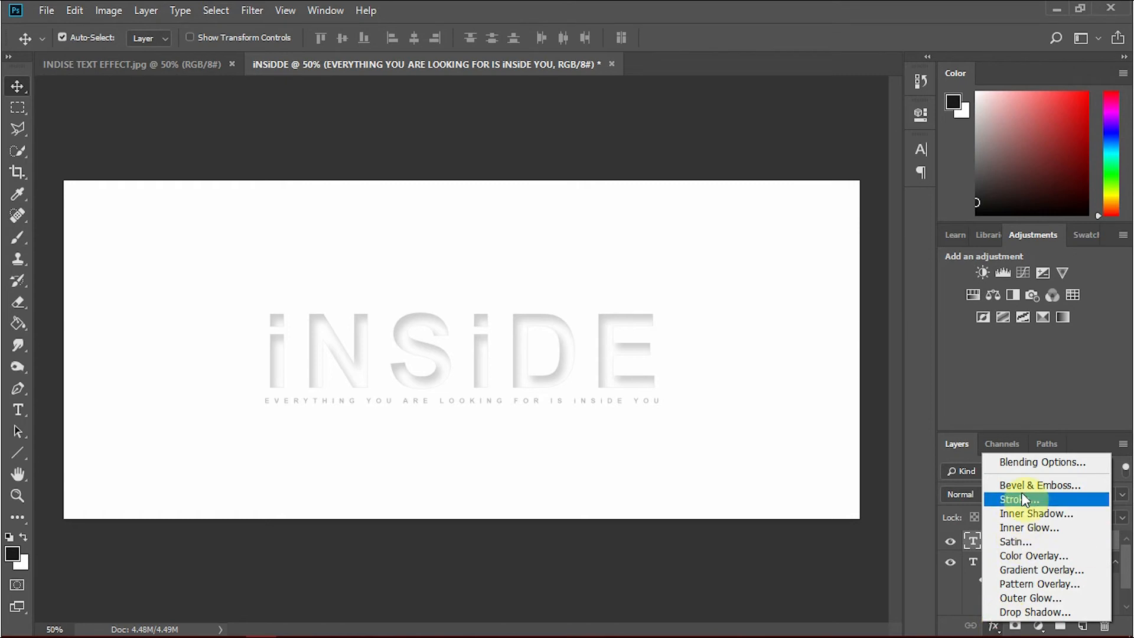
pyautogui.click(1040, 613)
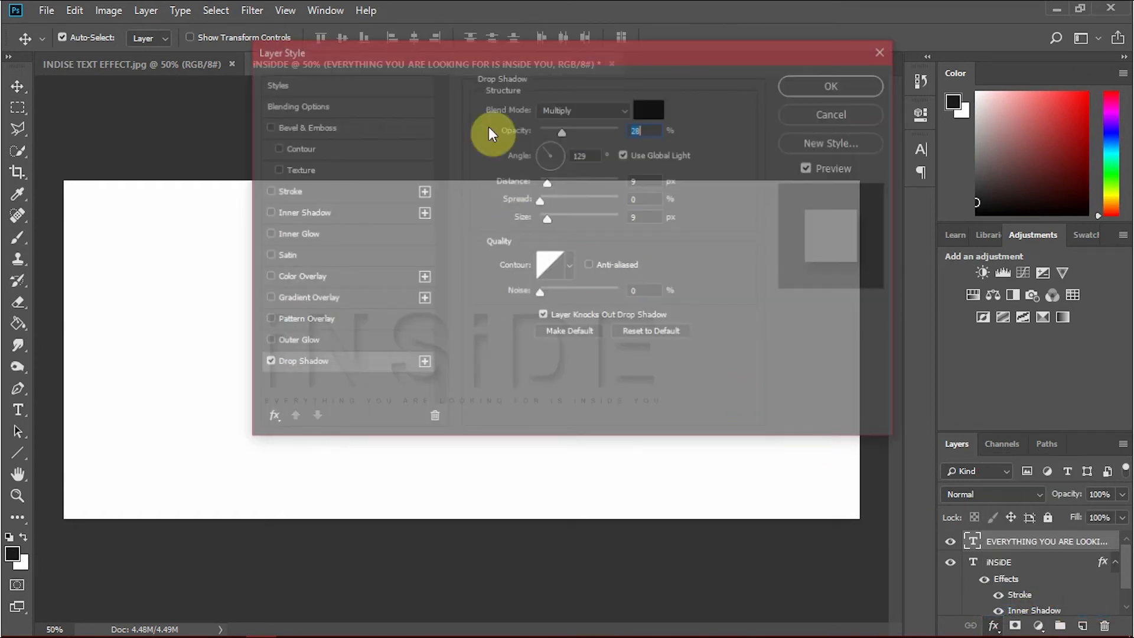
pyautogui.moveTo(482, 46); pyautogui.dragTo(821, 17)
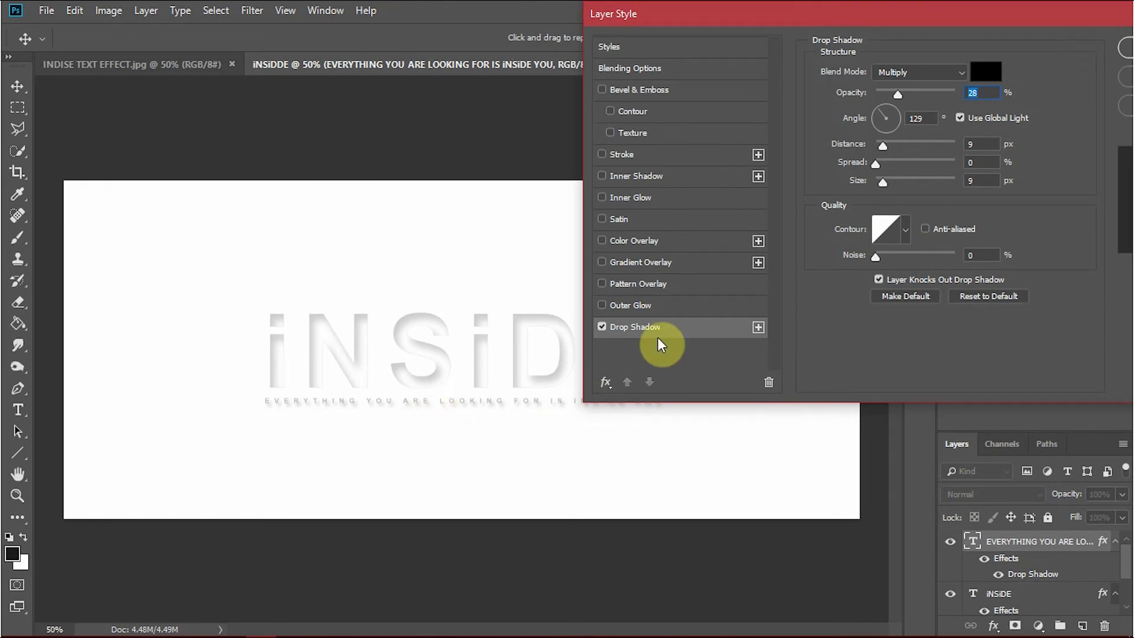
pyautogui.moveTo(894, 92); pyautogui.dragTo(893, 93)
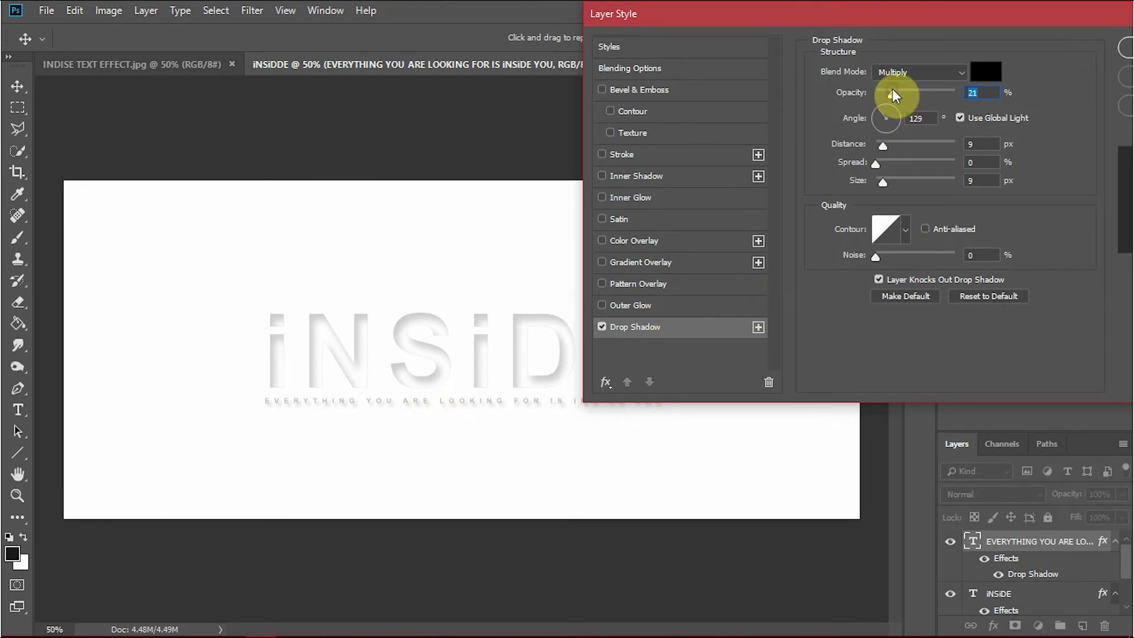
pyautogui.click(884, 144)
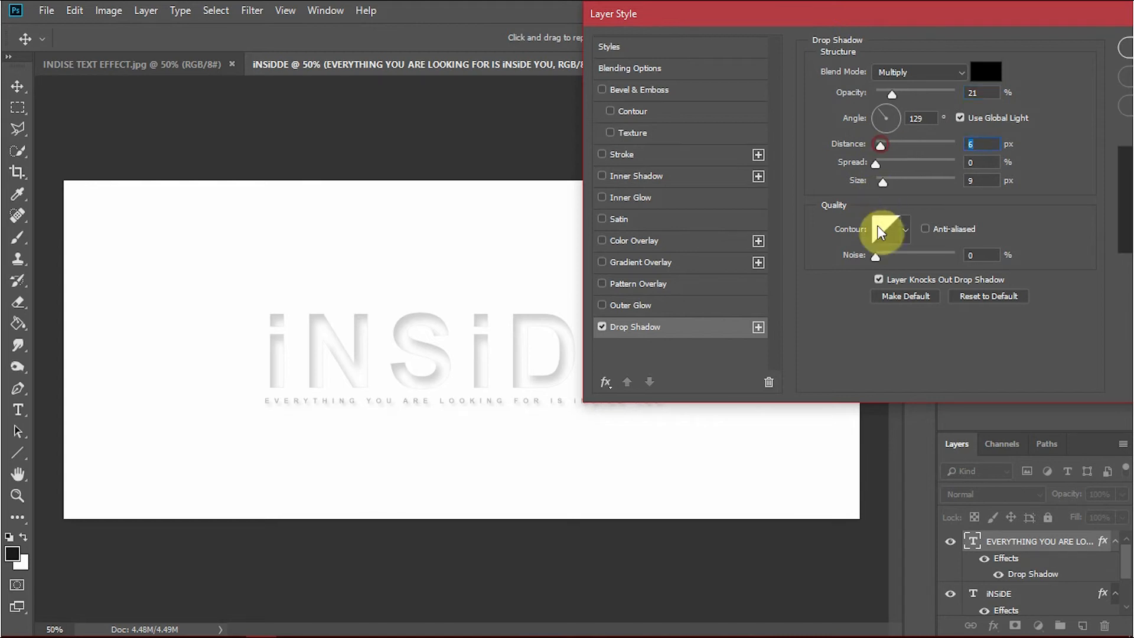
pyautogui.moveTo(884, 182); pyautogui.dragTo(885, 144)
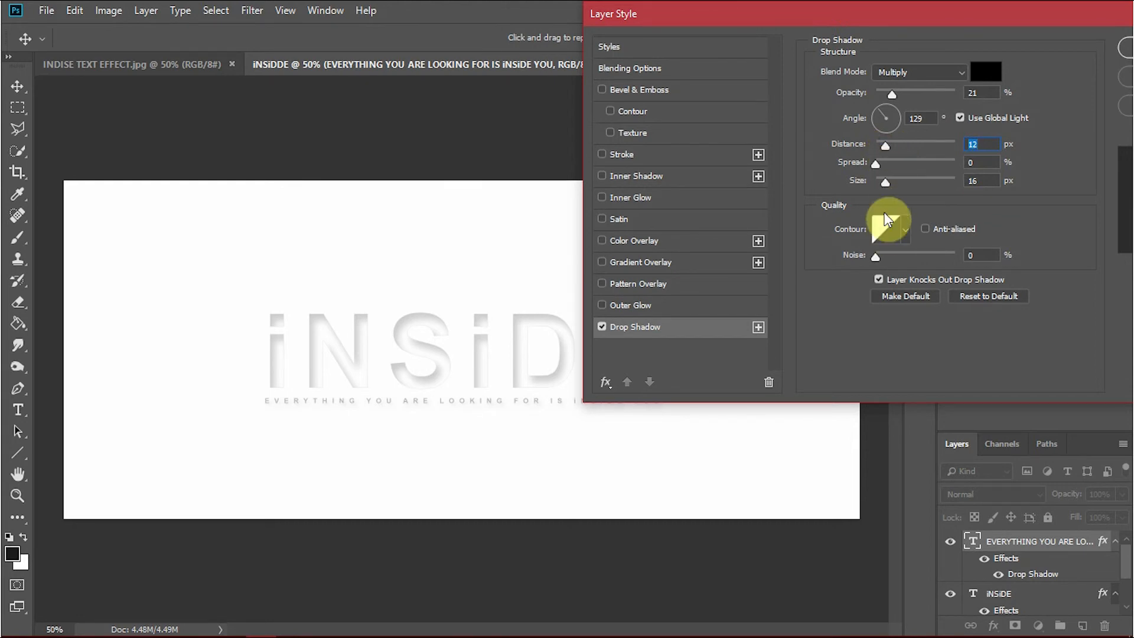
pyautogui.moveTo(892, 87); pyautogui.dragTo(902, 93)
pyautogui.moveTo(880, 179); pyautogui.dragTo(880, 179)
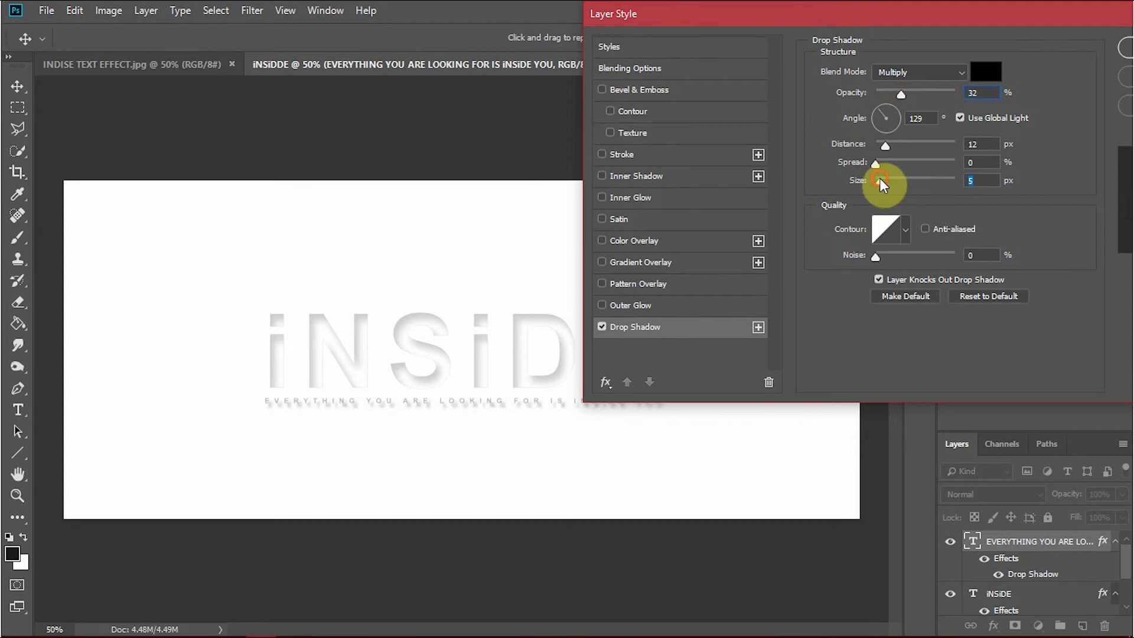
pyautogui.moveTo(888, 135); pyautogui.dragTo(882, 141)
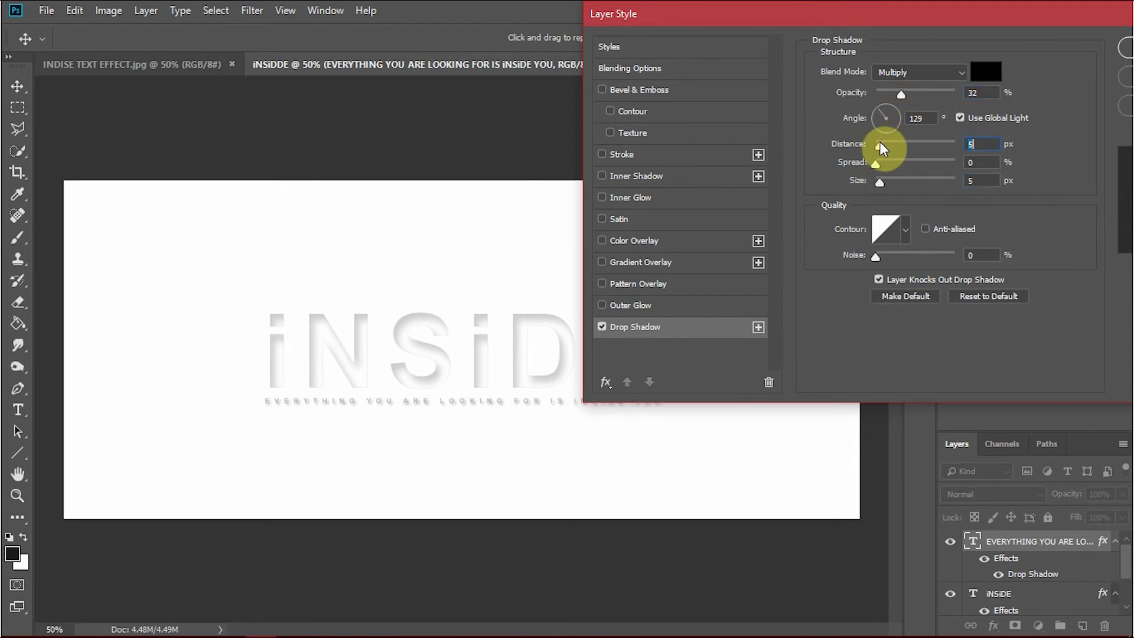
pyautogui.click(890, 92)
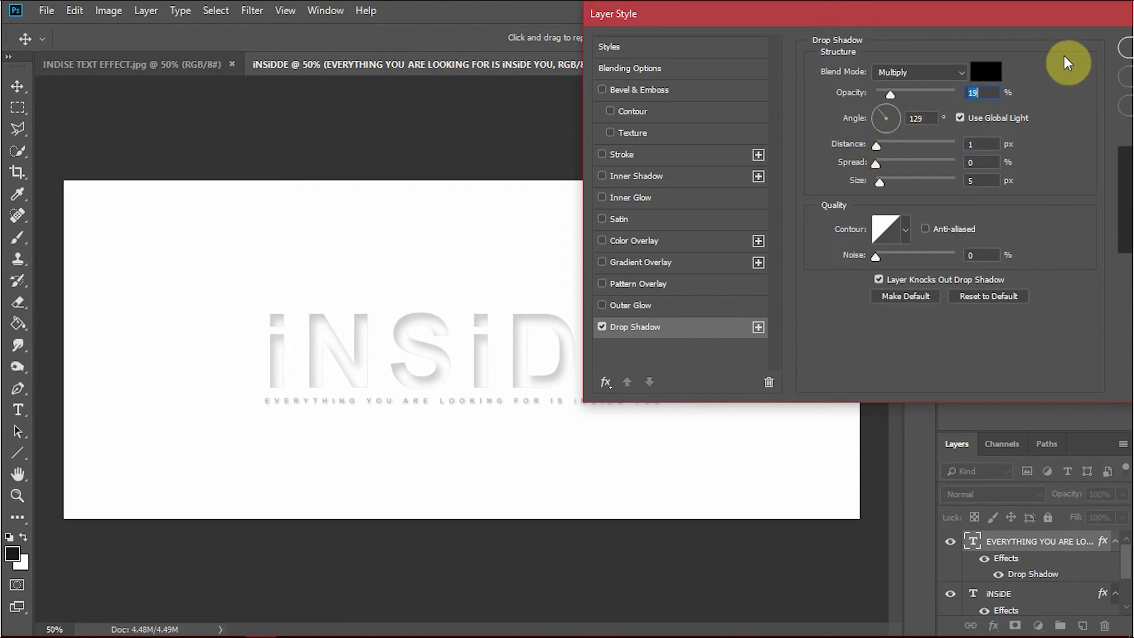
pyautogui.click(1128, 49)
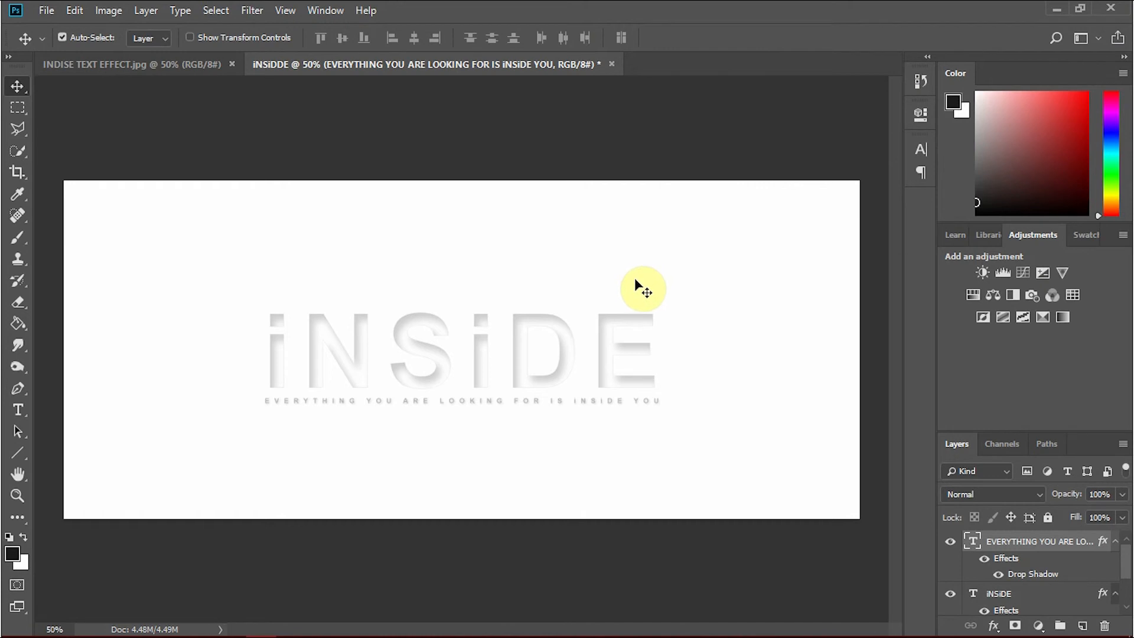
# Draw a 1 px thick horizontal line about 1046 px long between the iNSiDE letters and the tagline, and fill it light grey.
pyautogui.click(21, 455)
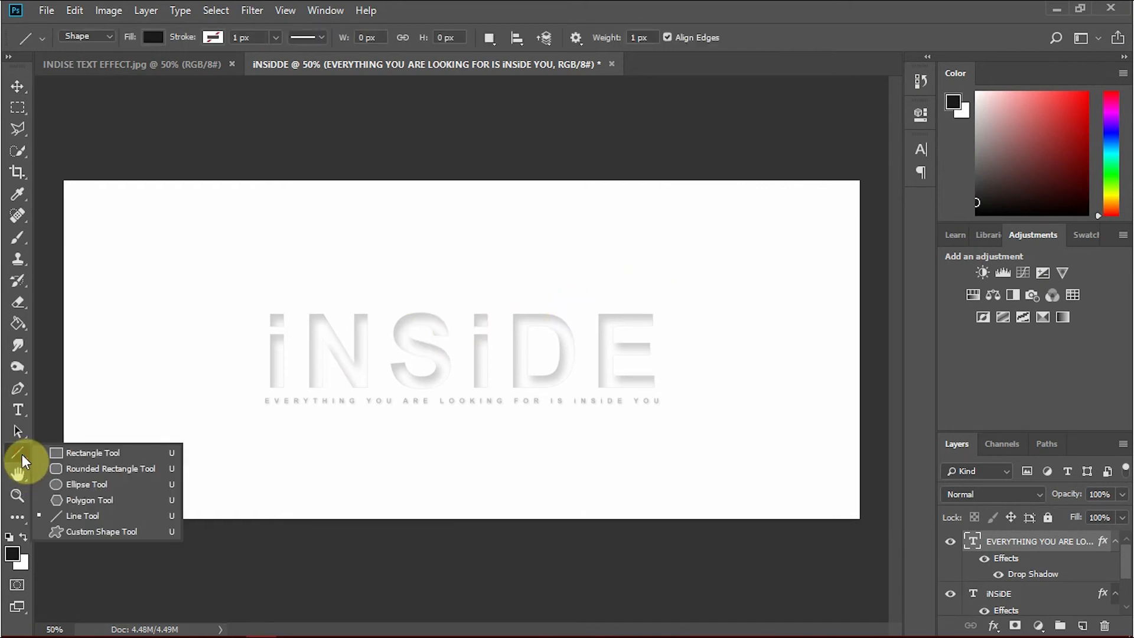
pyautogui.click(119, 522)
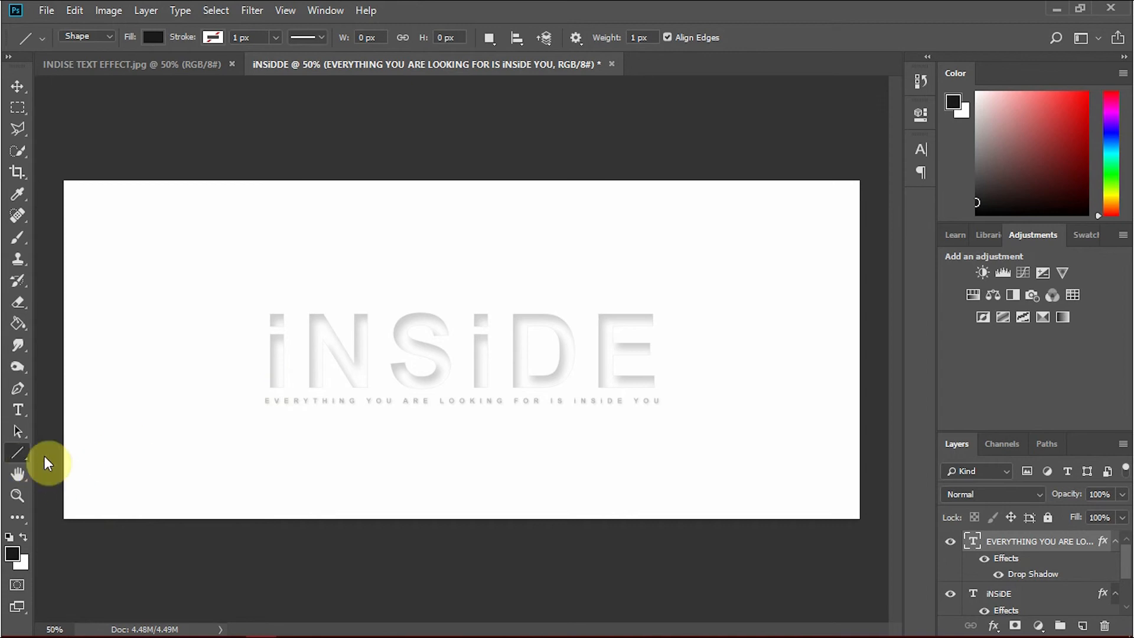
pyautogui.moveTo(255, 391); pyautogui.dragTo(685, 400)
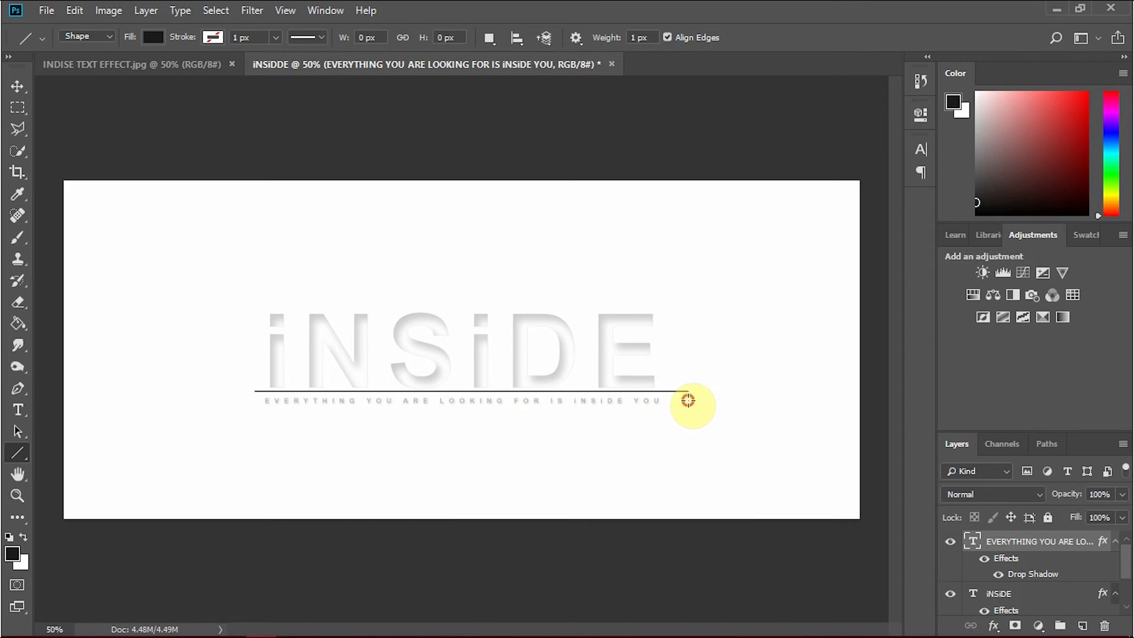
pyautogui.click(151, 37)
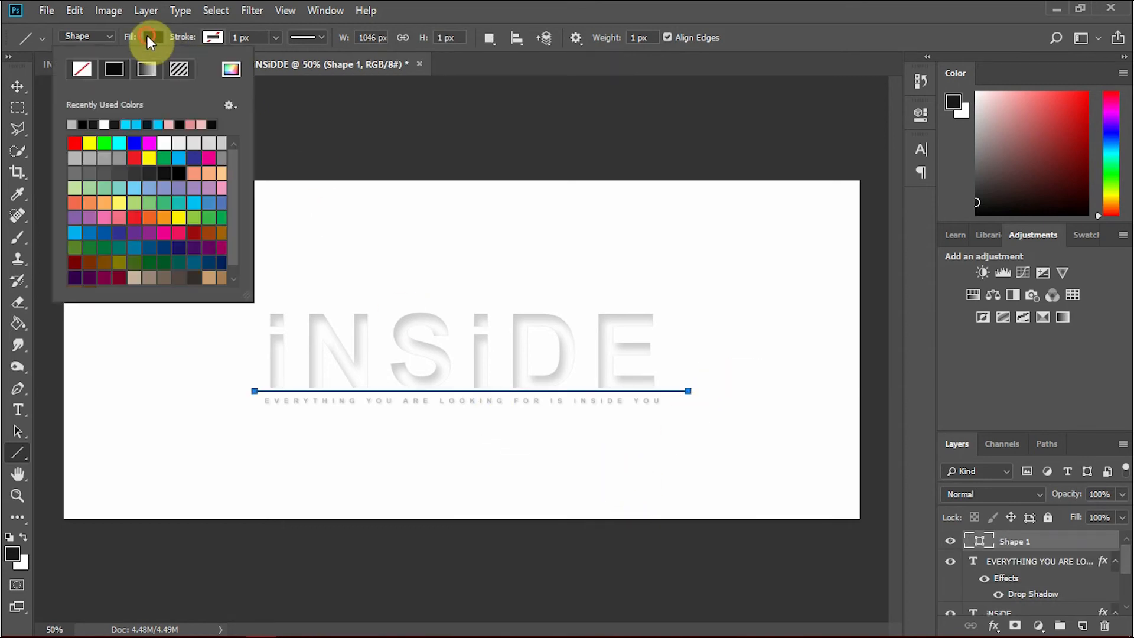
pyautogui.click(76, 158)
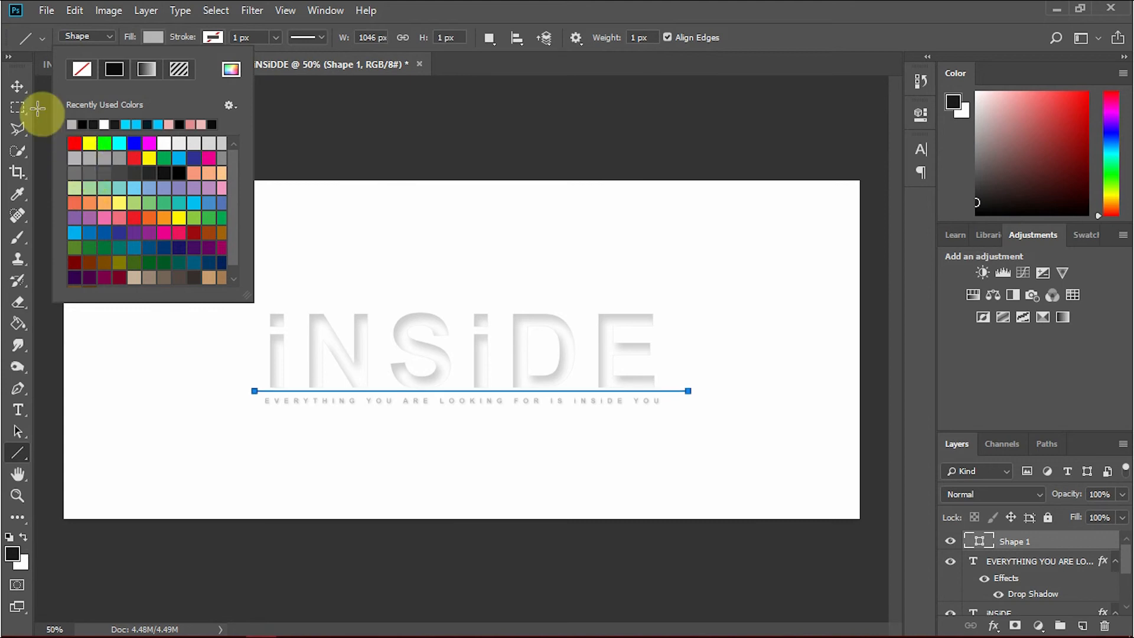
# Nudge the grey line slightly down with the Move tool so it sits between the letters and the tagline.
pyautogui.click(19, 88)
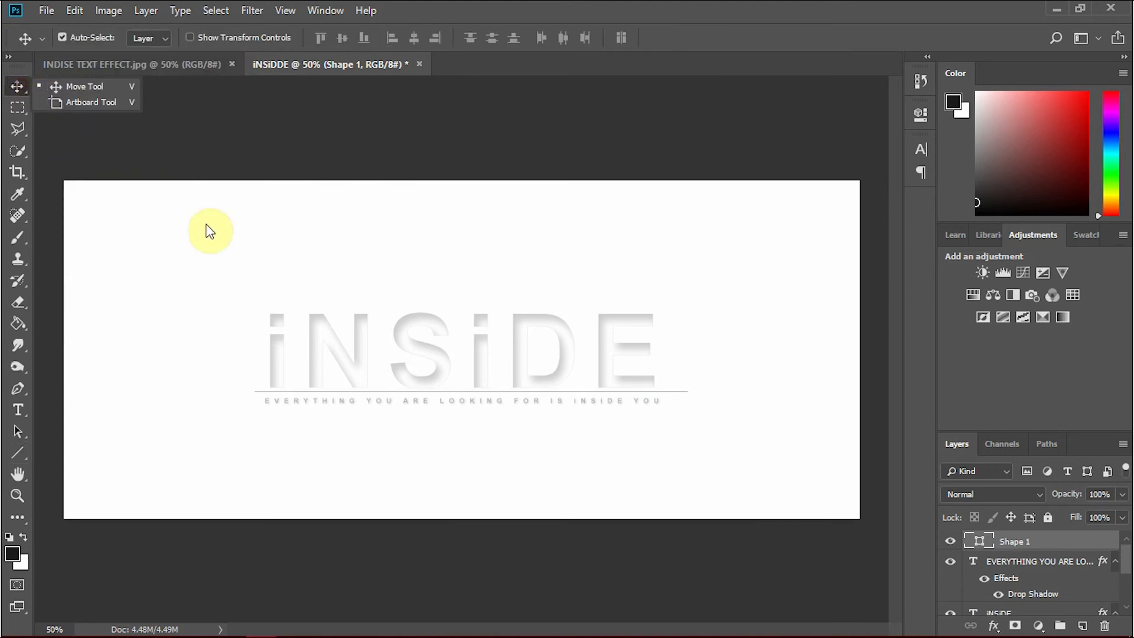
pyautogui.click(778, 388)
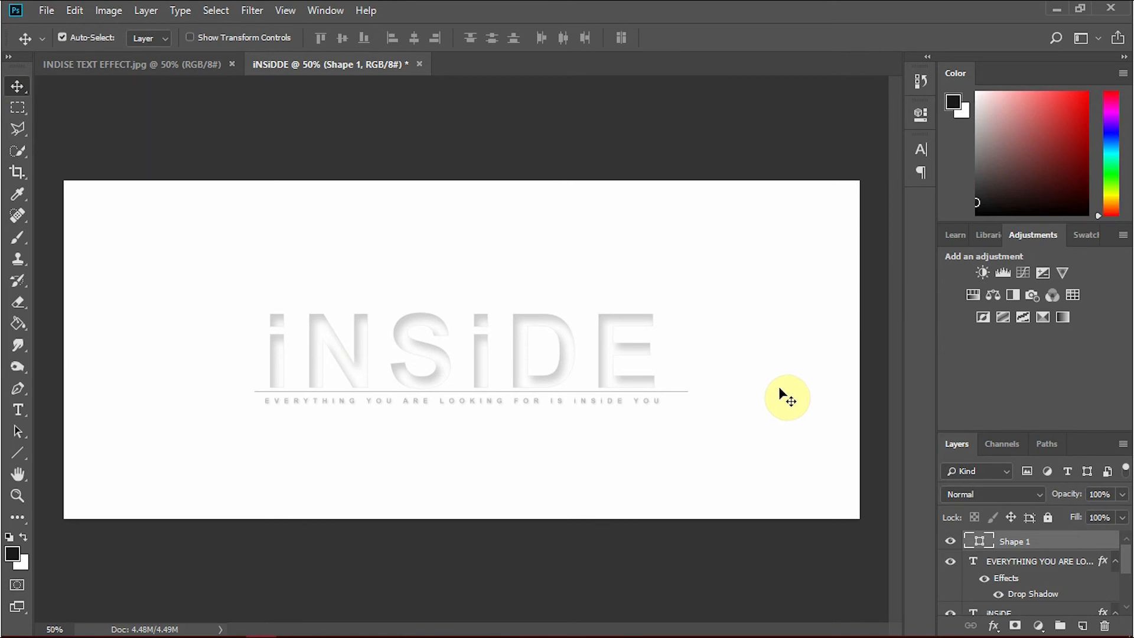
pyautogui.press('Down')
pyautogui.press('Down')
pyautogui.press('Down')
pyautogui.press('Down')
pyautogui.press('Down')
pyautogui.press('Down')
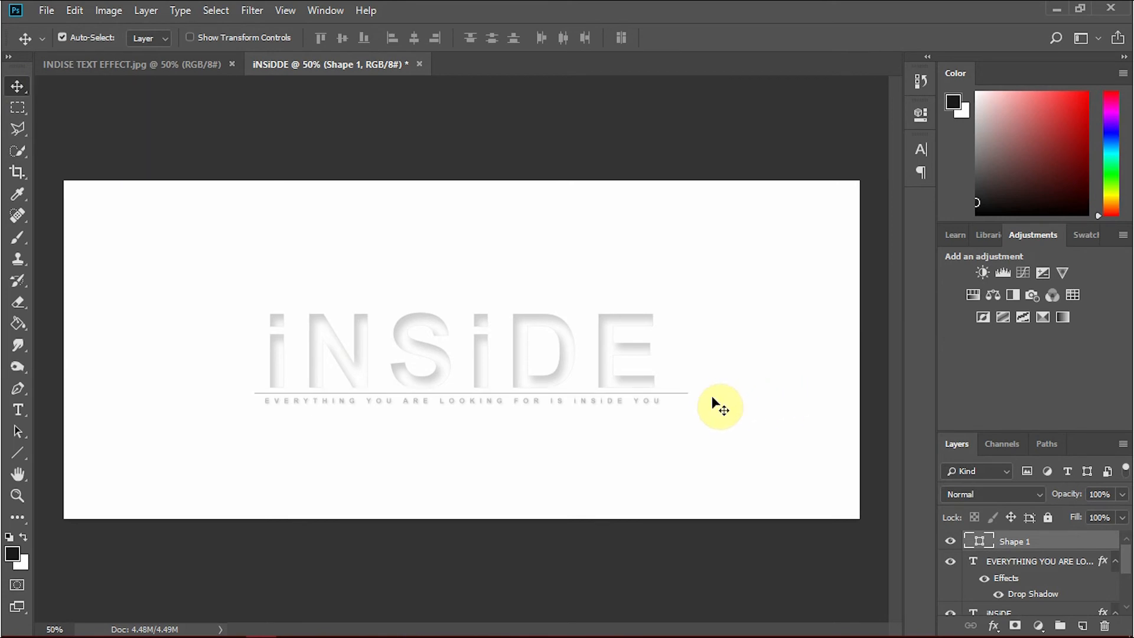
pyautogui.press('Up')
pyautogui.press('Down')
# Duplicate the grey line and move the copy straight down until it sits just below the tagline.
pyautogui.hotkey('ctrl', 'j')
pyautogui.hotkey('shift', 'Down')
pyautogui.hotkey('shift', 'Down')
pyautogui.hotkey('shift', 'Down')
pyautogui.hotkey('shift', 'Down')
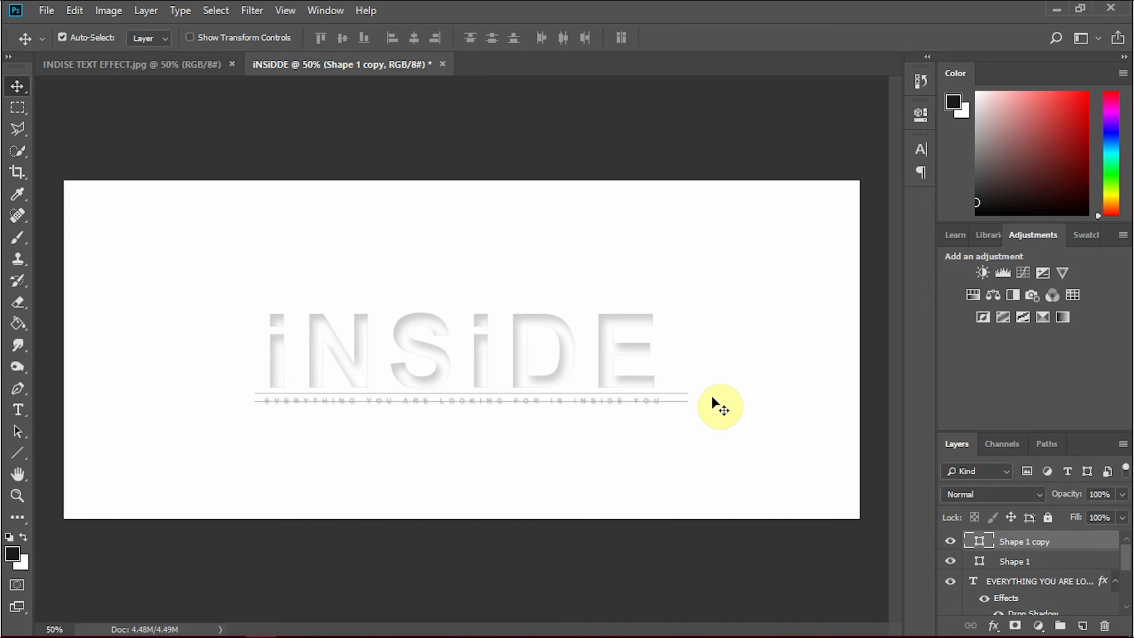
pyautogui.hotkey('shift', 'Down')
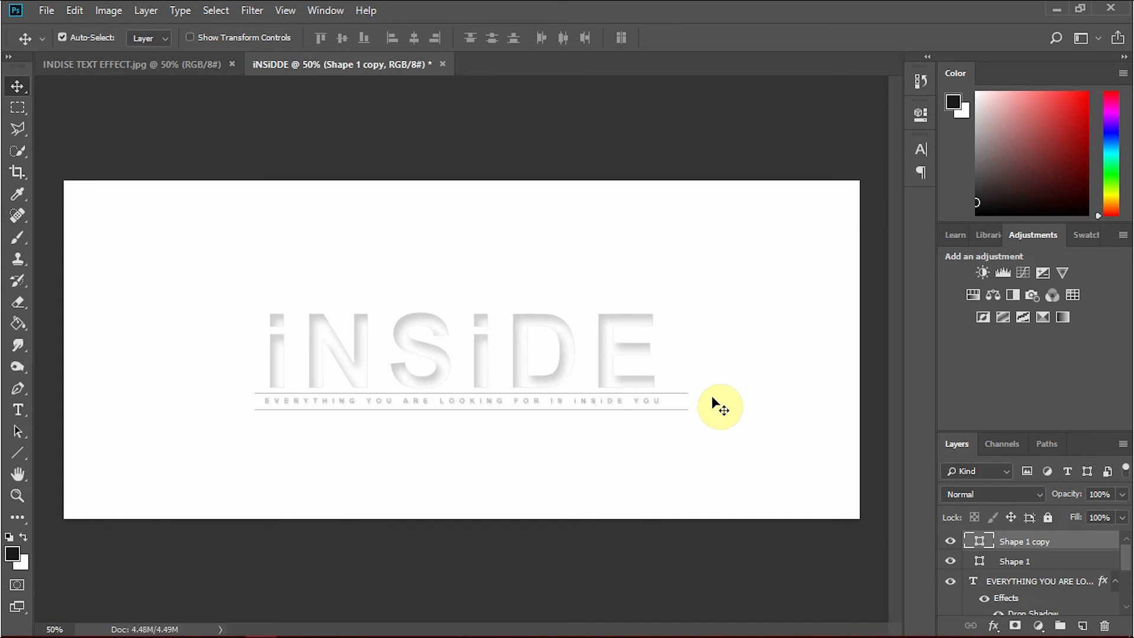
pyautogui.press('Up')
pyautogui.press('Up')
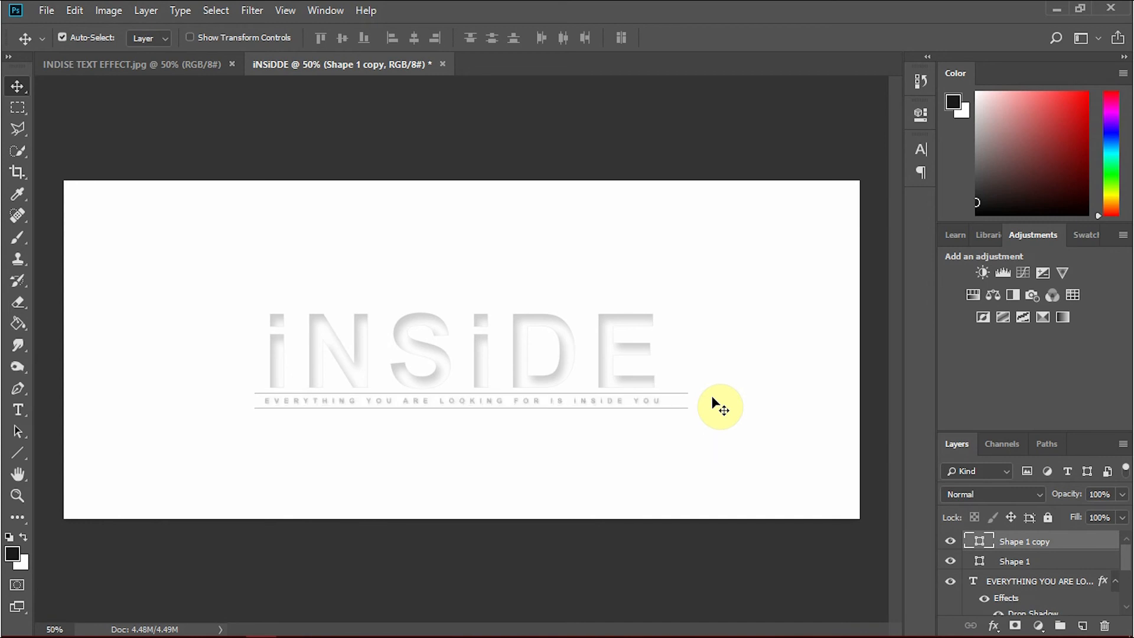